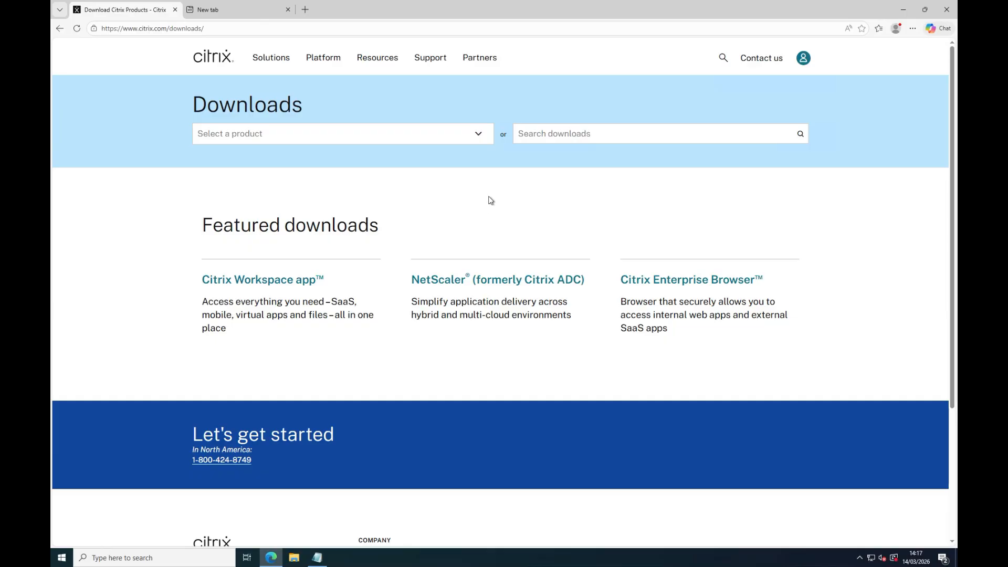
- Open the Citrix Licensing downloads from the additional products list on the Citrix downloads page
click(365, 138)
scroll(371, 340, down, 1)
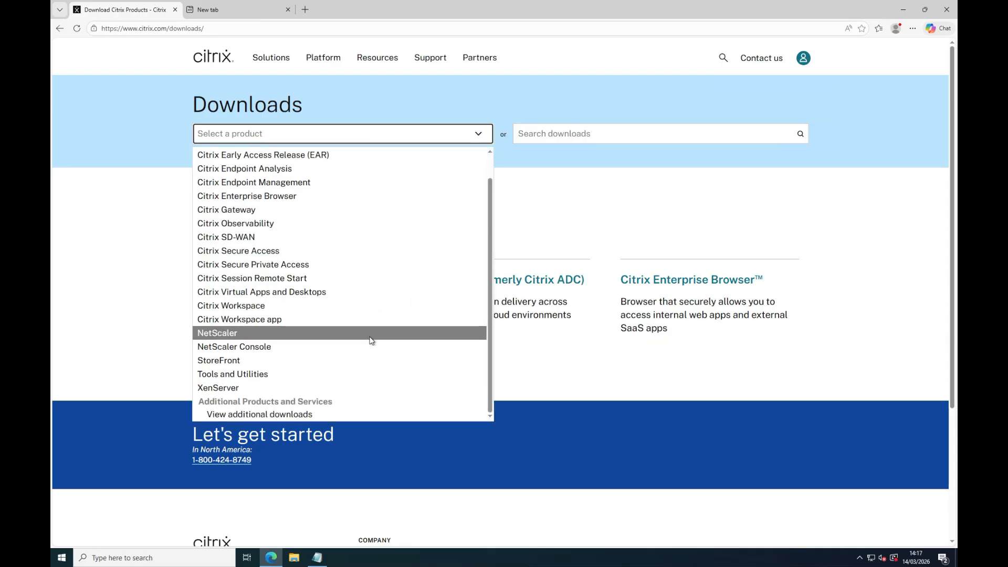
click(319, 415)
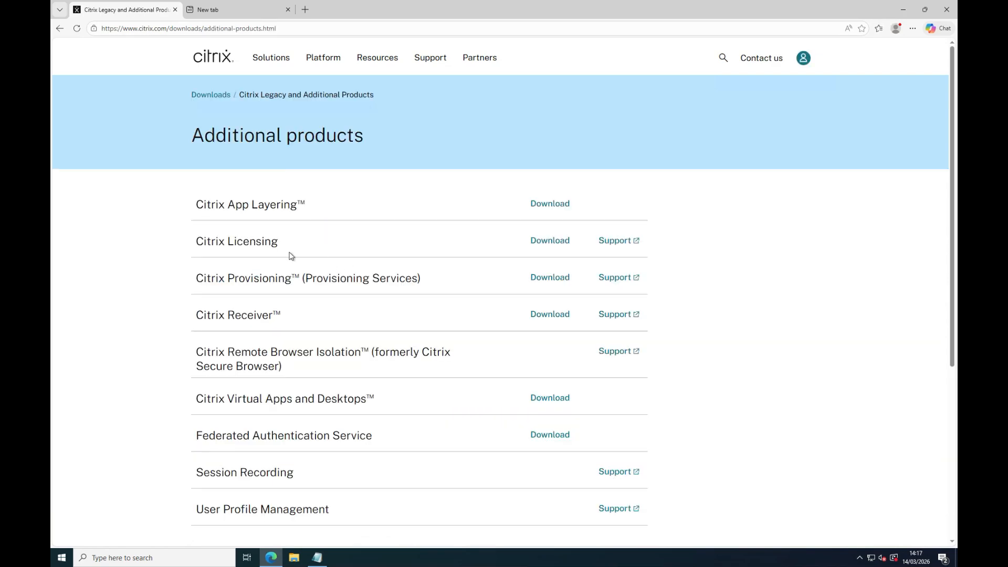
click(551, 245)
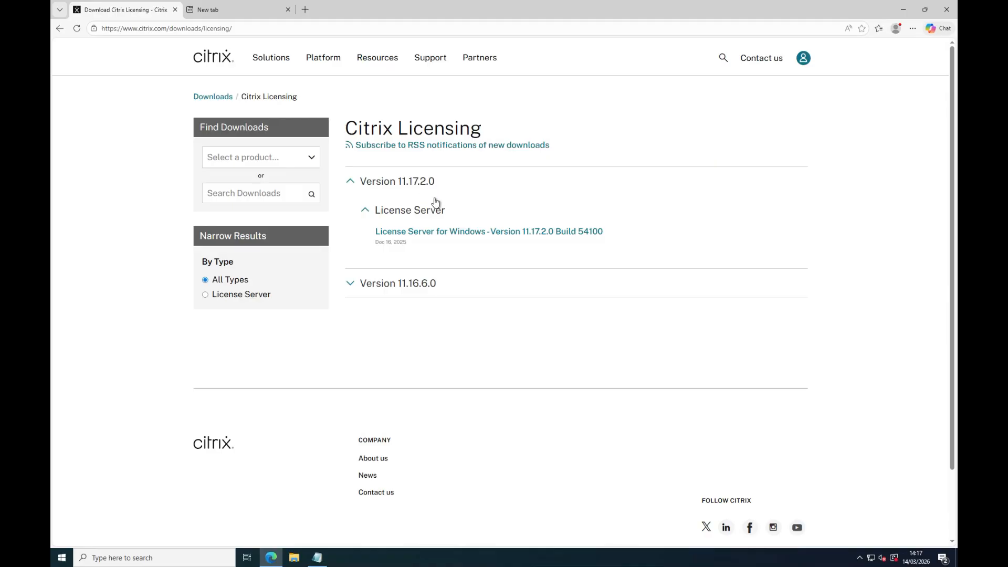
- Download License Server for Windows, Version 11.17.2.0 Build 54100, and accept its End-User License Agreement
click(473, 232)
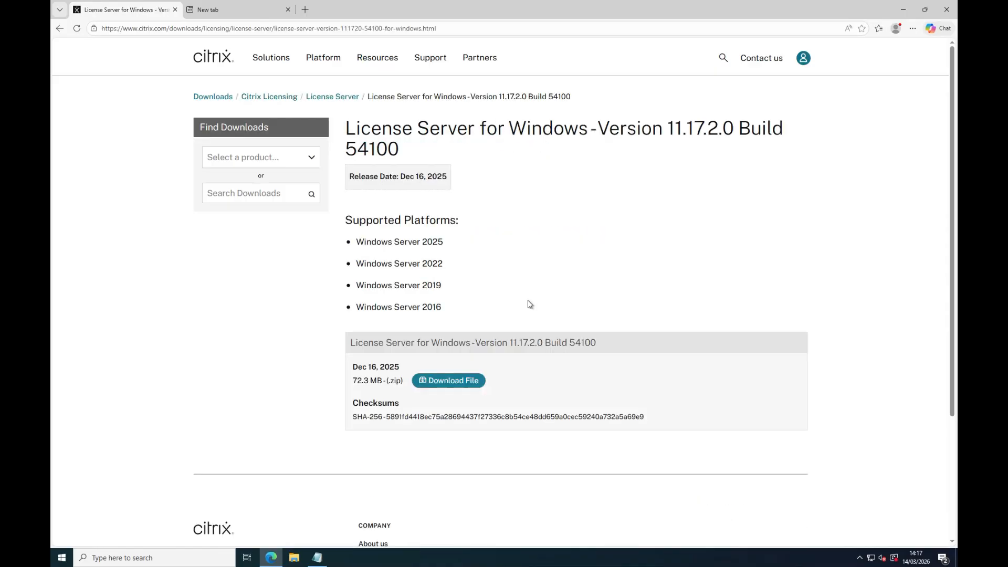
click(462, 383)
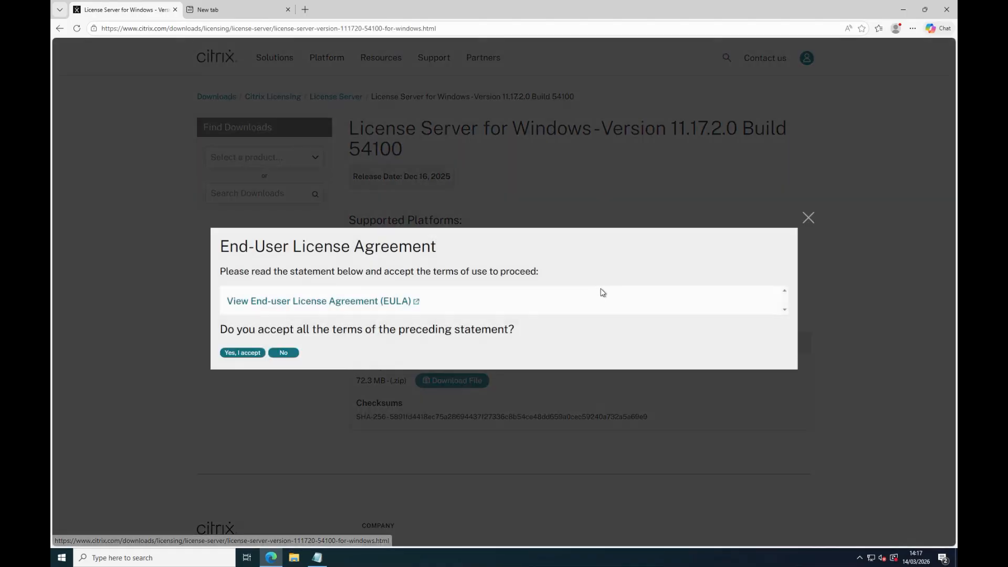
click(242, 355)
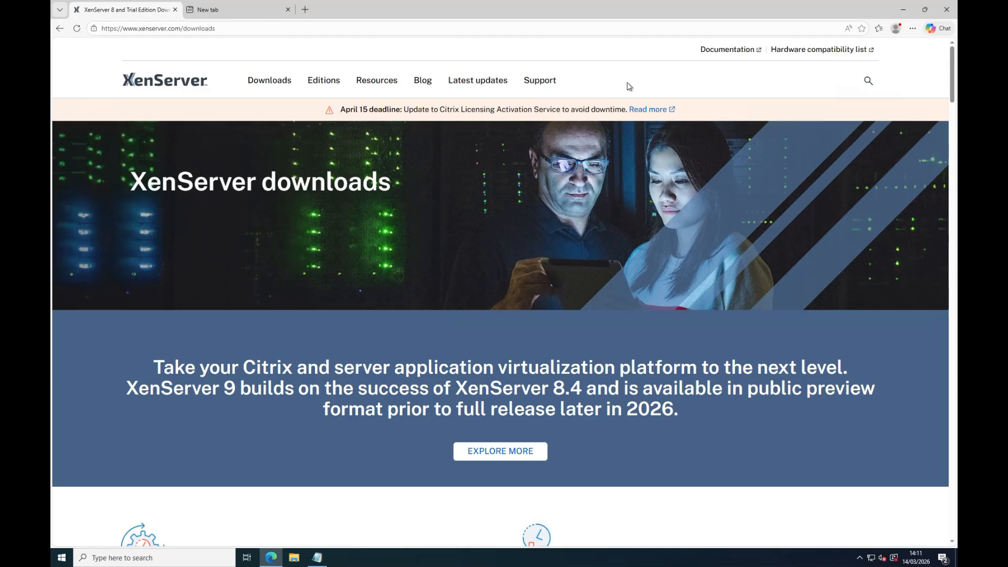
- Download the XenServer 8.4 installation ISO from the XenServer downloads page
scroll(629, 86, down, 5)
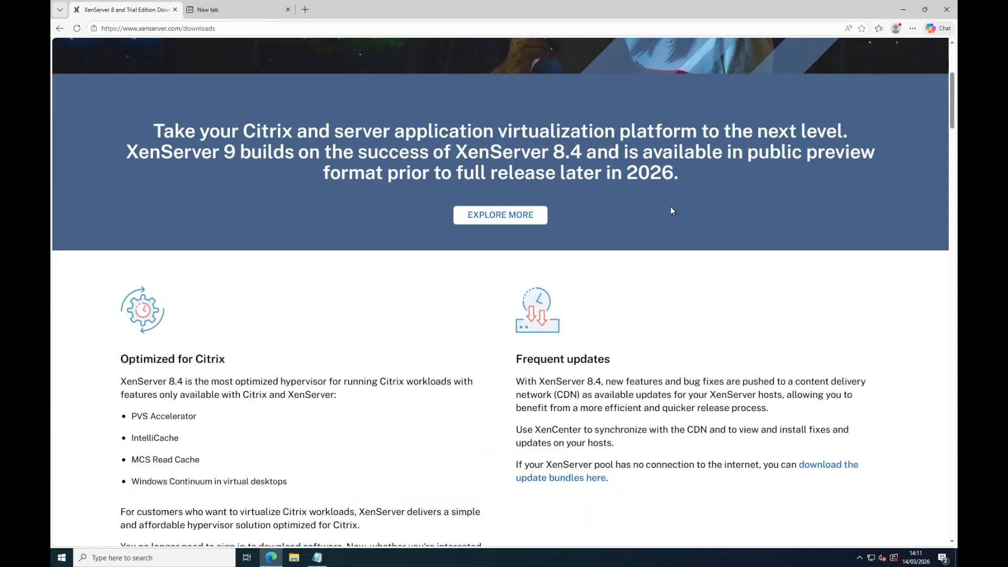
scroll(639, 252, down, 7)
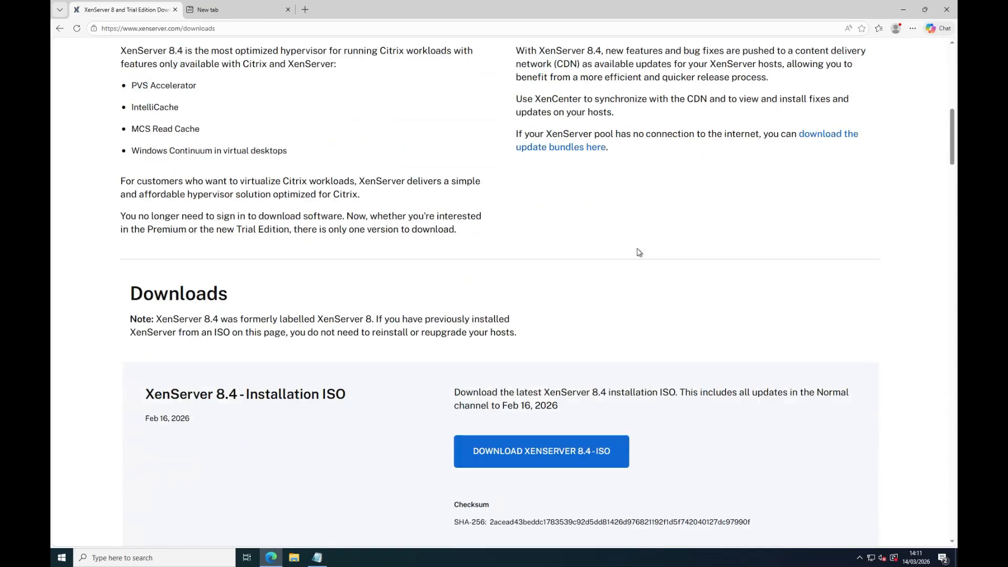
scroll(639, 252, down, 3)
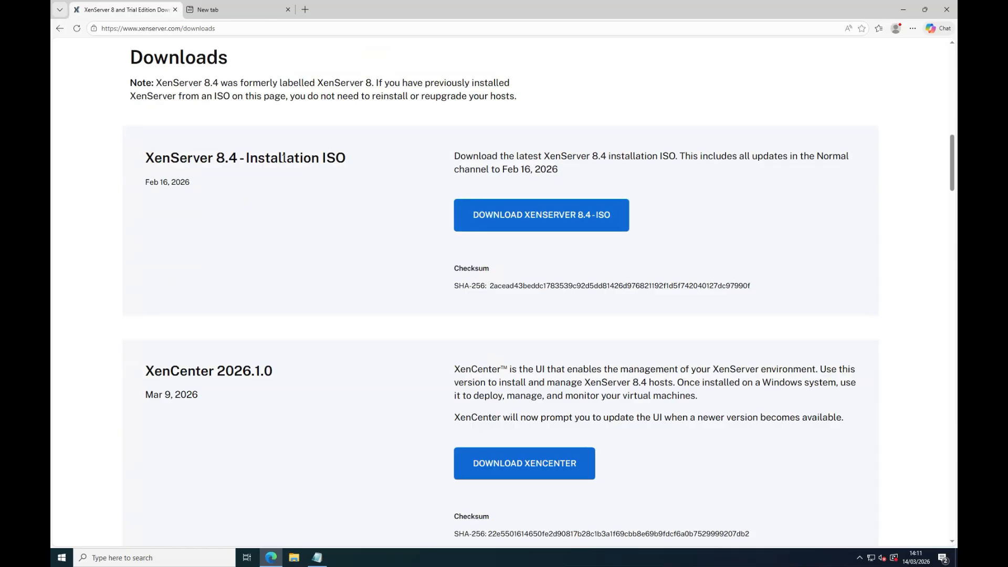
click(561, 221)
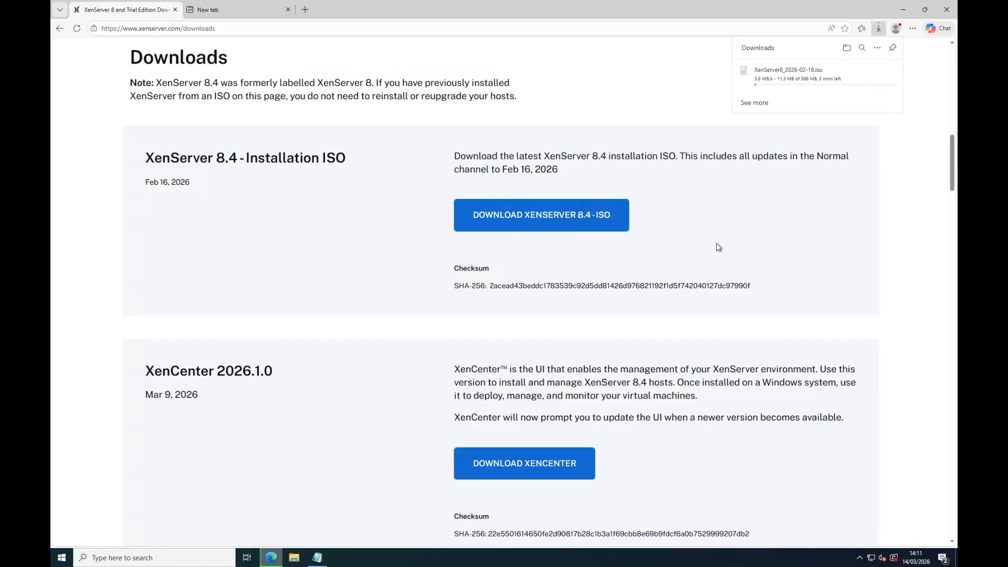
- Download XenCenter 2026.1.0 and the XenServer VM Tools for Windows 9.4.2
scroll(716, 241, down, 3)
scroll(714, 244, down, 1)
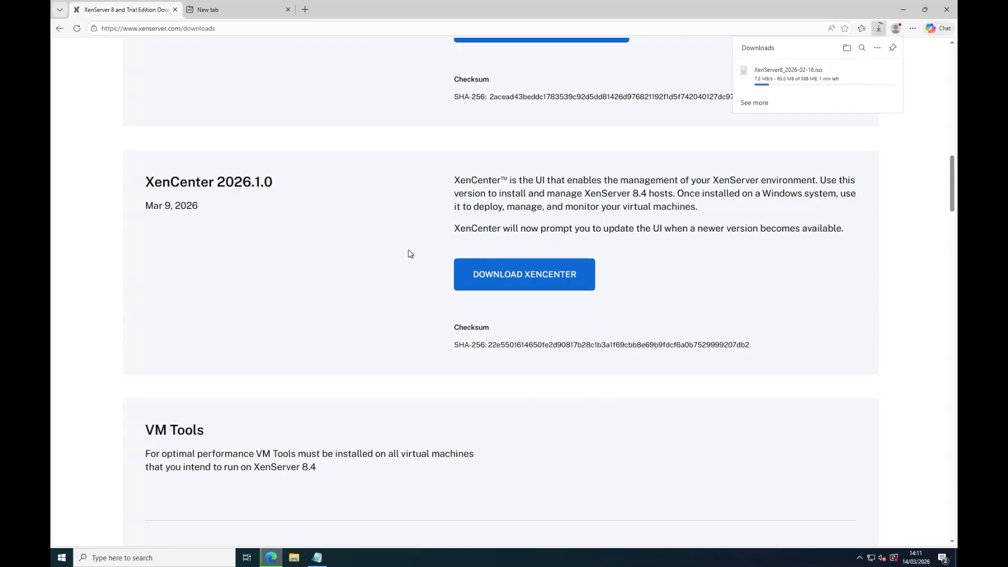
click(535, 283)
scroll(578, 339, down, 5)
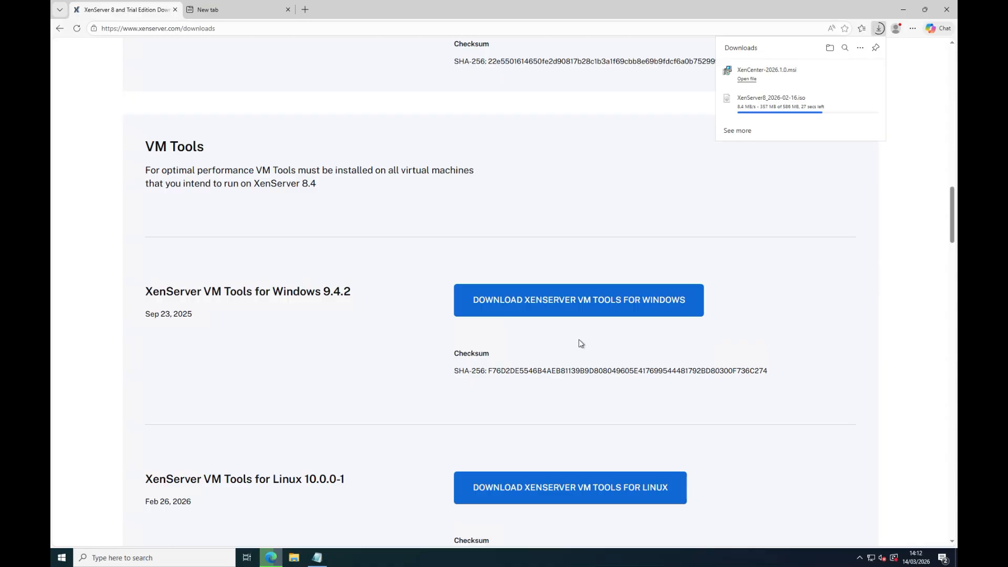
click(575, 311)
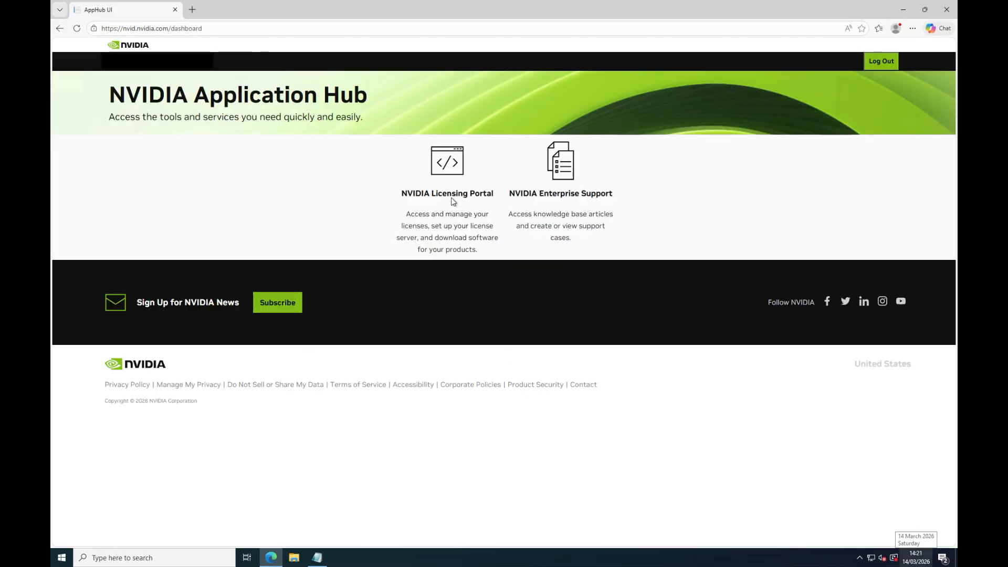
- Download NLS License Server (DLS) 3.6.0 for Citrix Hypervisor from the NVIDIA Licensing Portal, agreeing to its license terms
click(448, 165)
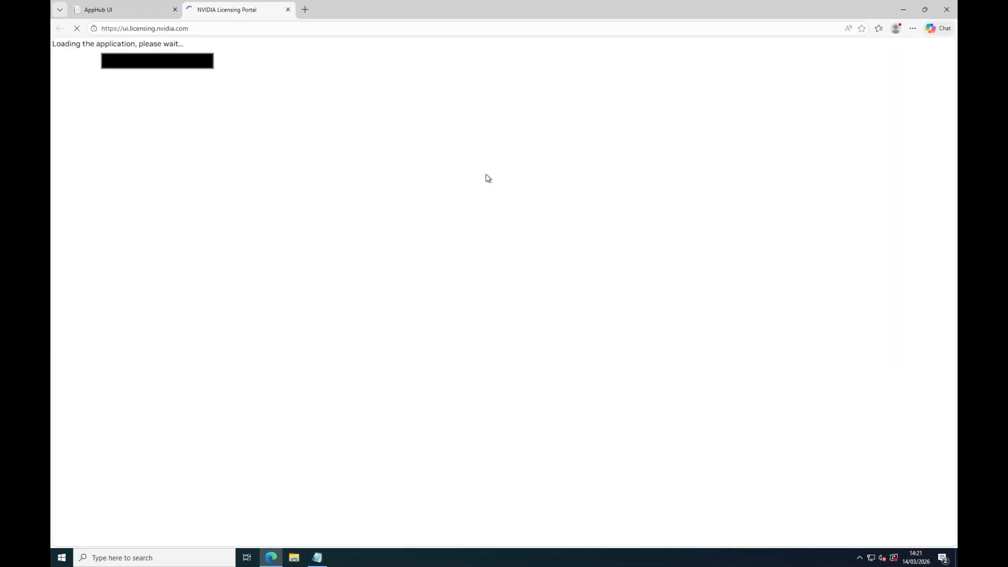
click(110, 195)
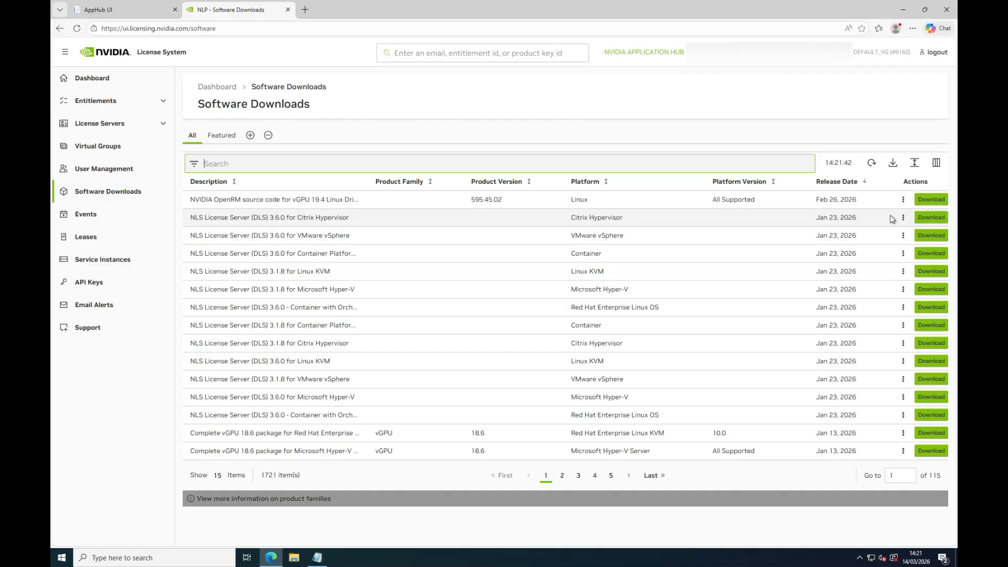
click(930, 217)
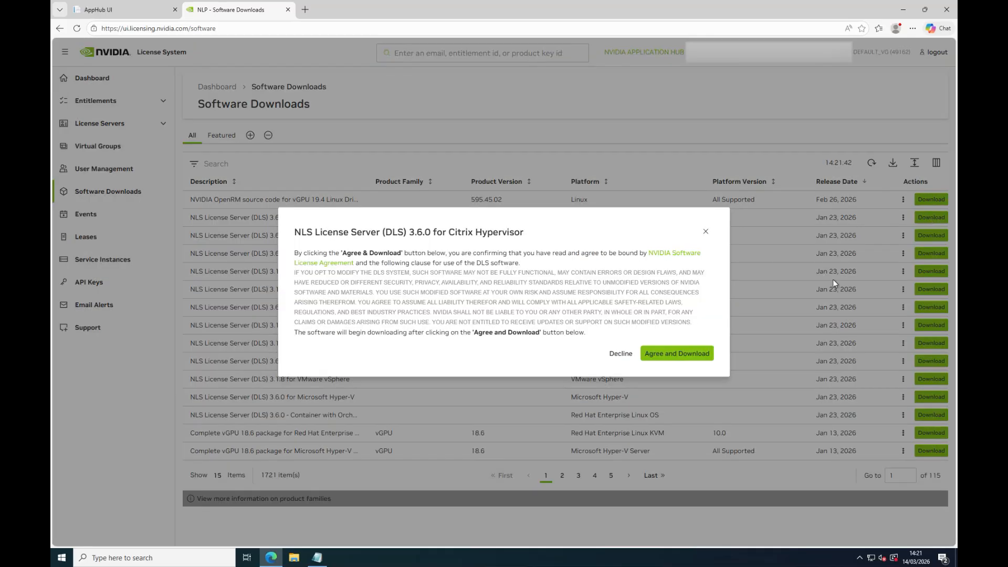
click(676, 354)
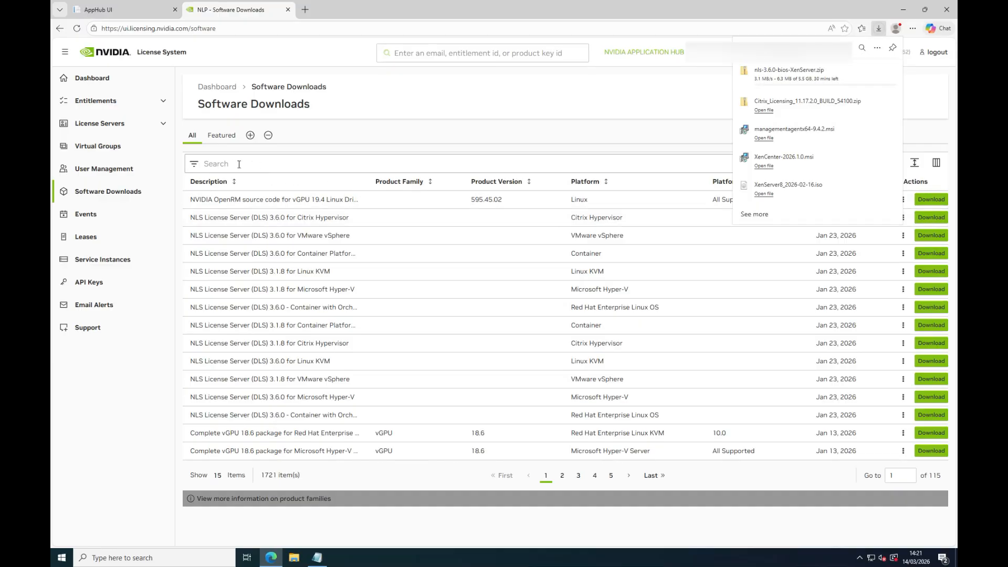
- Filter the software downloads by "Xenserver" and download the complete vGPU 19.4 package for XenServer 8.4
click(230, 164)
text(xenserver)
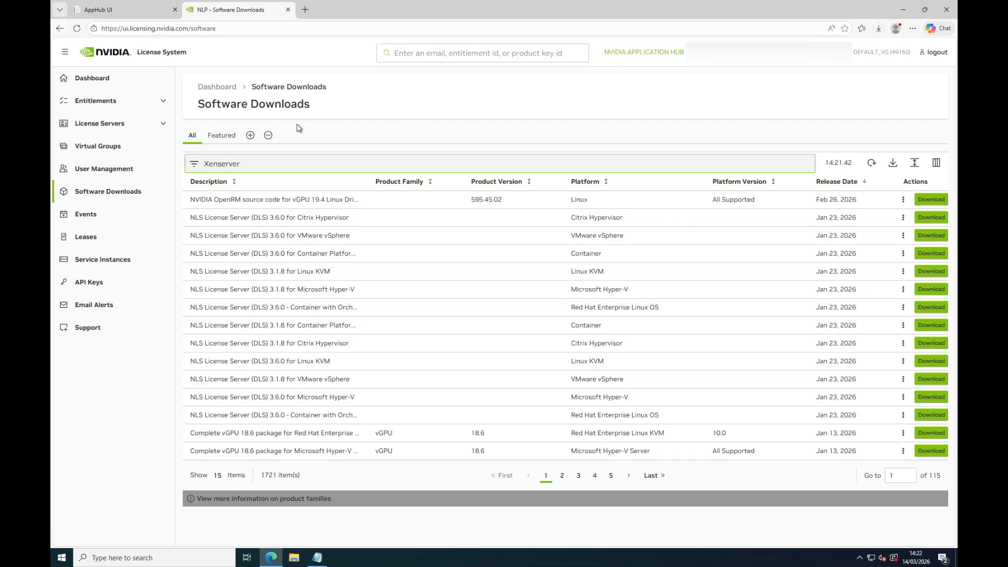
key(Return)
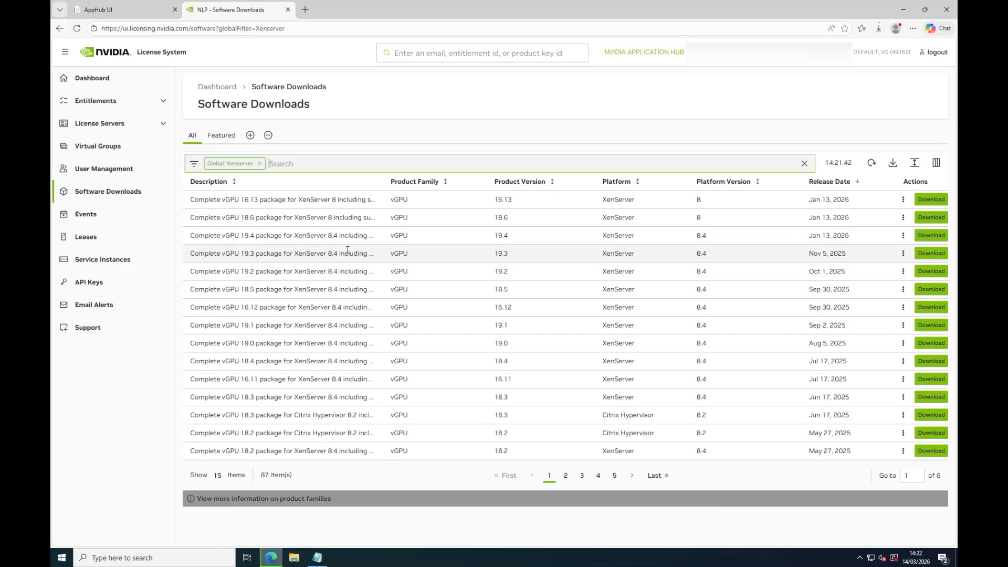
click(230, 237)
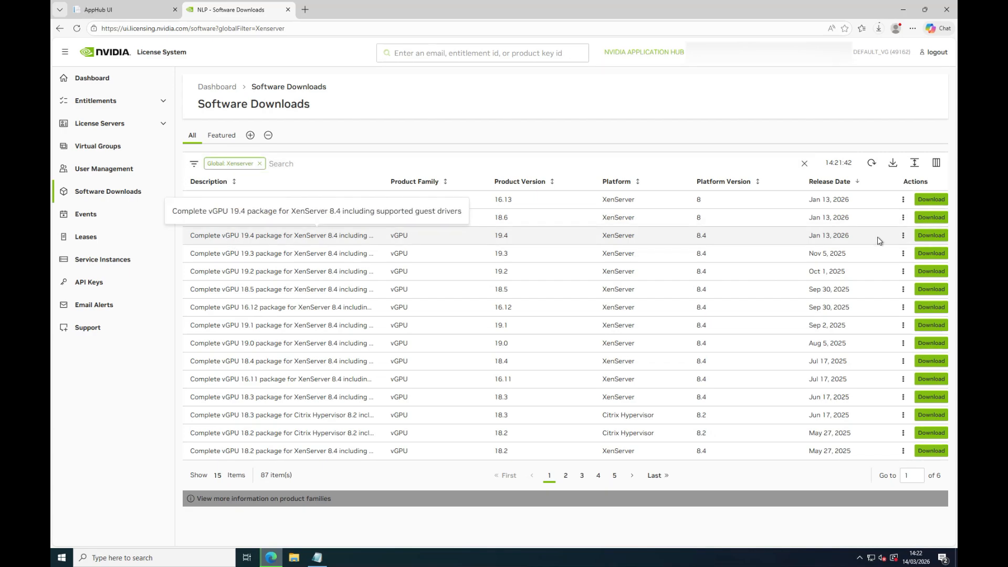
click(931, 236)
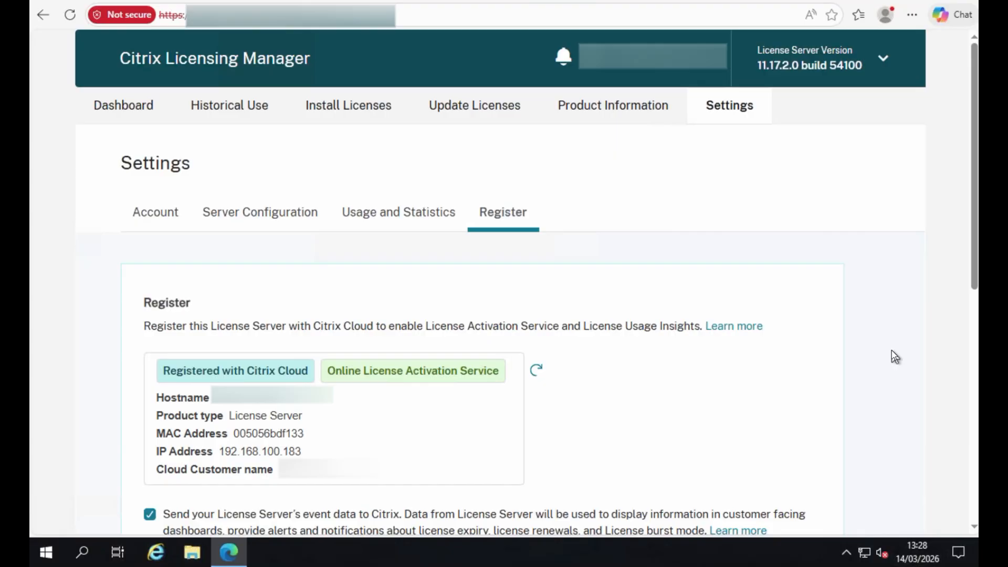
- Show the dashboard of Citrix Licensing Manager
click(134, 110)
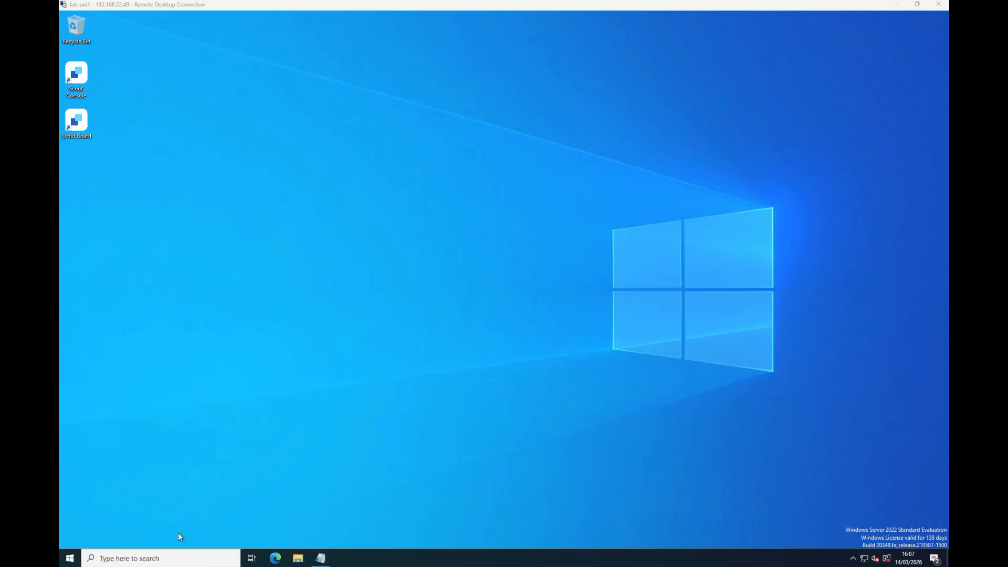
- Start adding roles and features in Server Manager, with a role-based installation on the Lab-UNI1 server
click(70, 558)
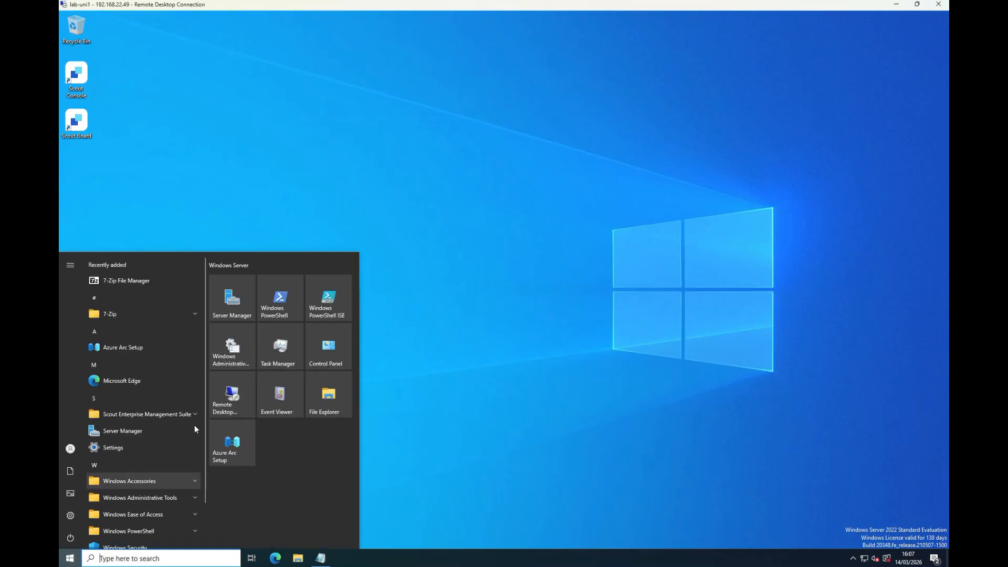
click(228, 297)
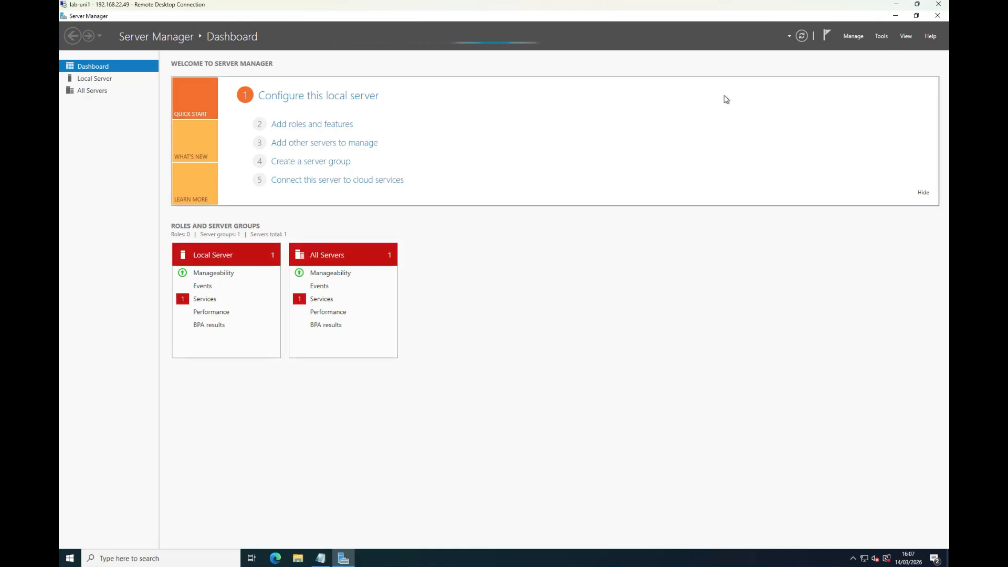
click(852, 36)
click(853, 47)
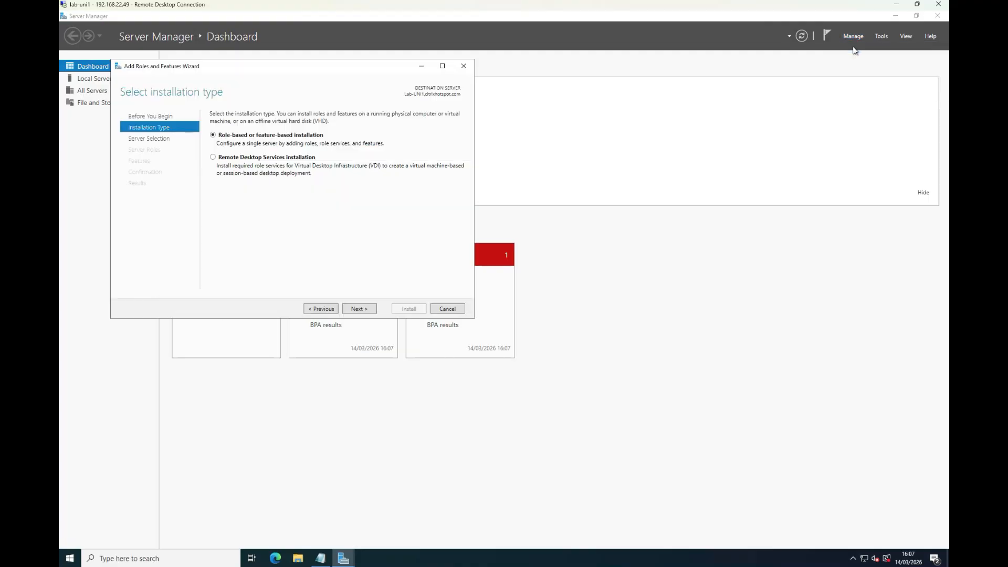
click(358, 309)
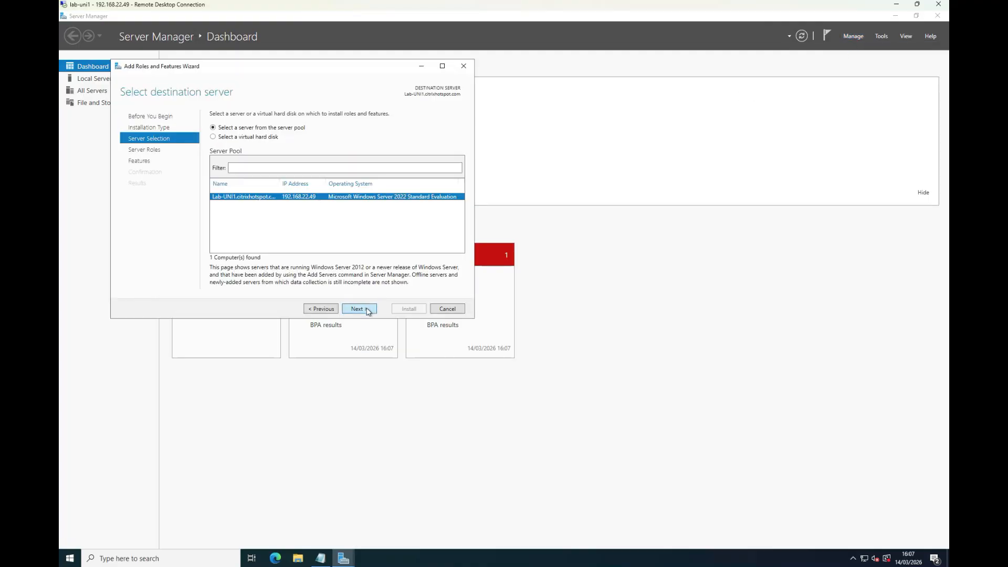
click(367, 311)
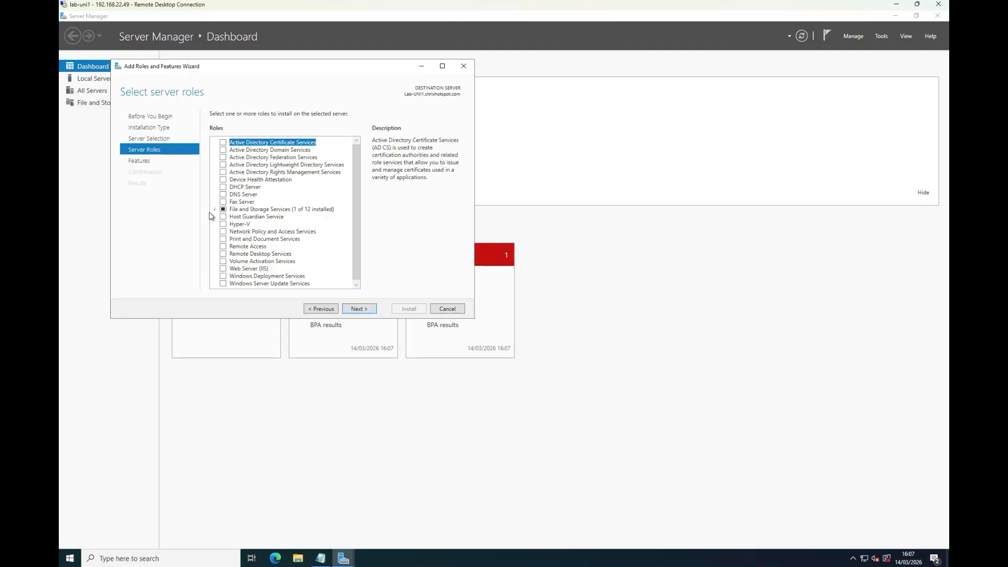
- Select the Server for NFS role under File and iSCSI Services, including its required features and management tools
click(214, 209)
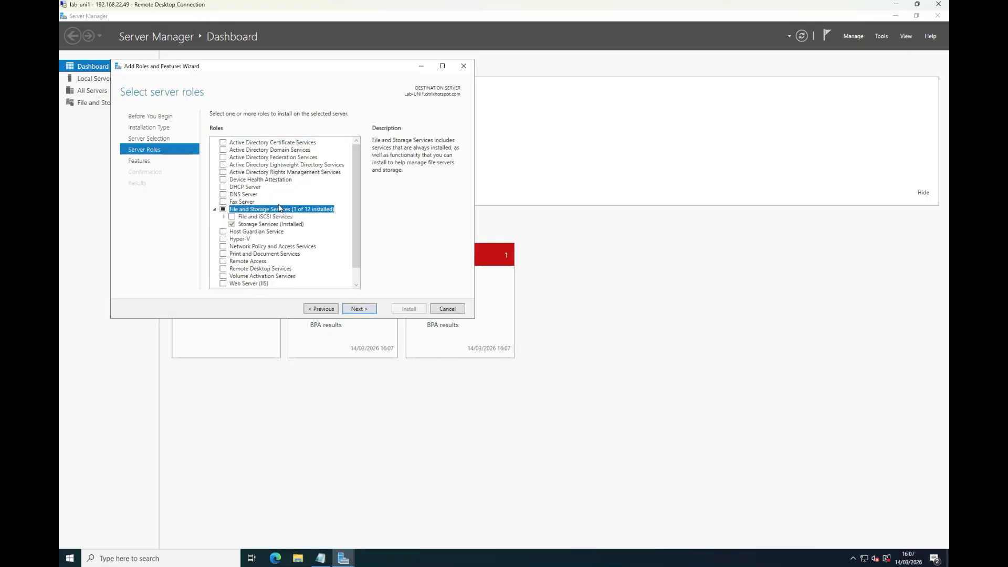
click(224, 217)
scroll(286, 224, down, 2)
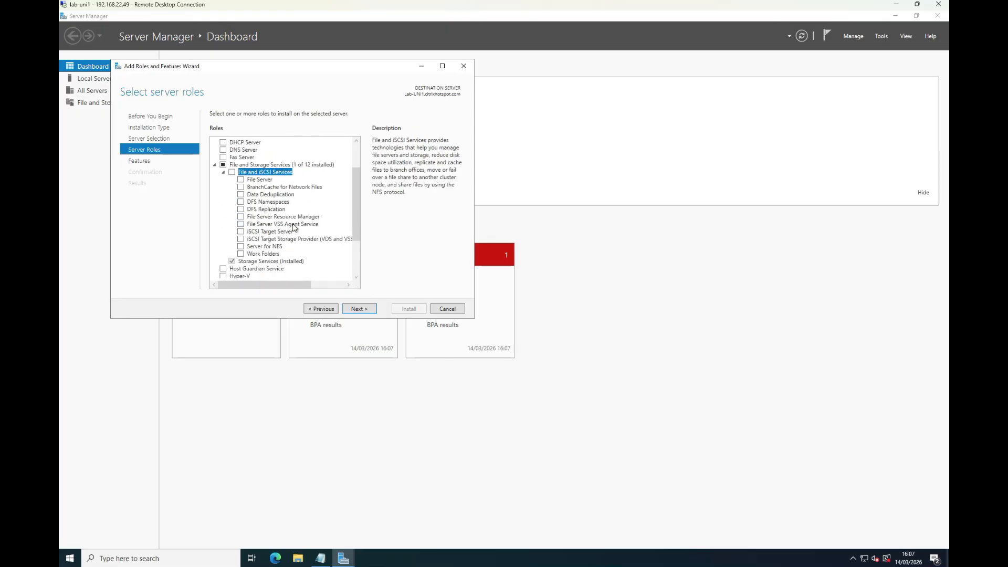
click(258, 246)
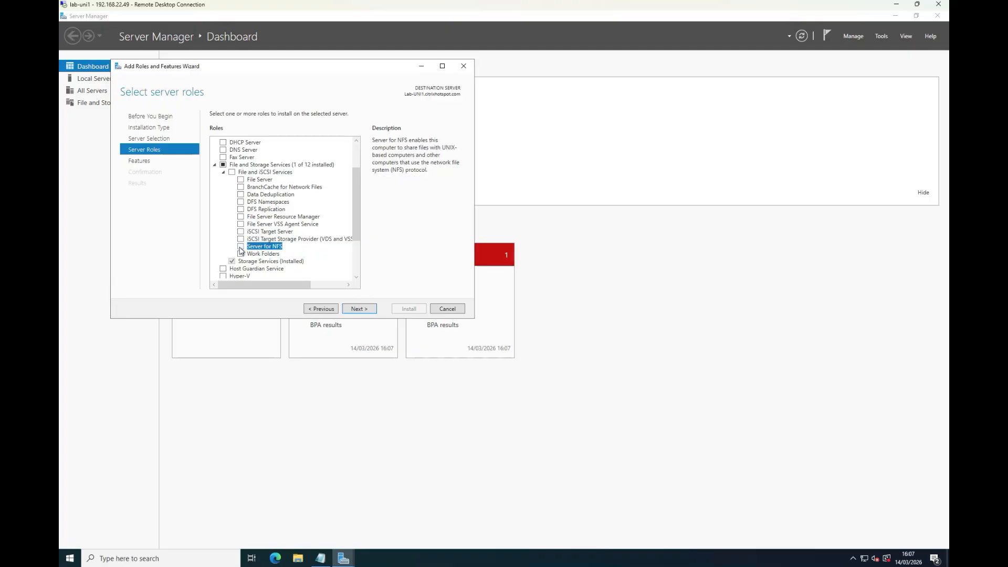
click(240, 246)
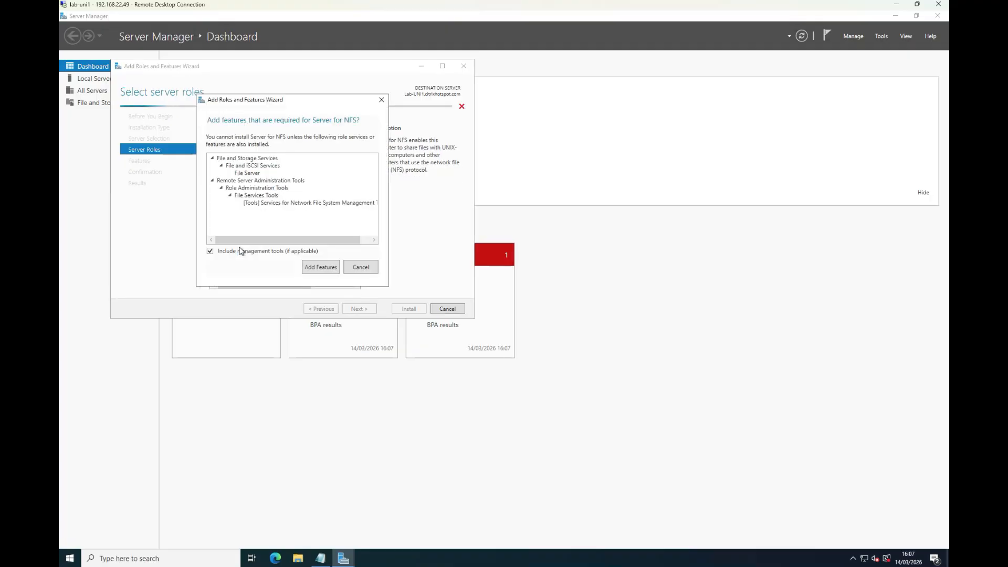
click(322, 266)
- Install the selected server role without choosing extra features, and close the wizard and Server Manager
click(367, 311)
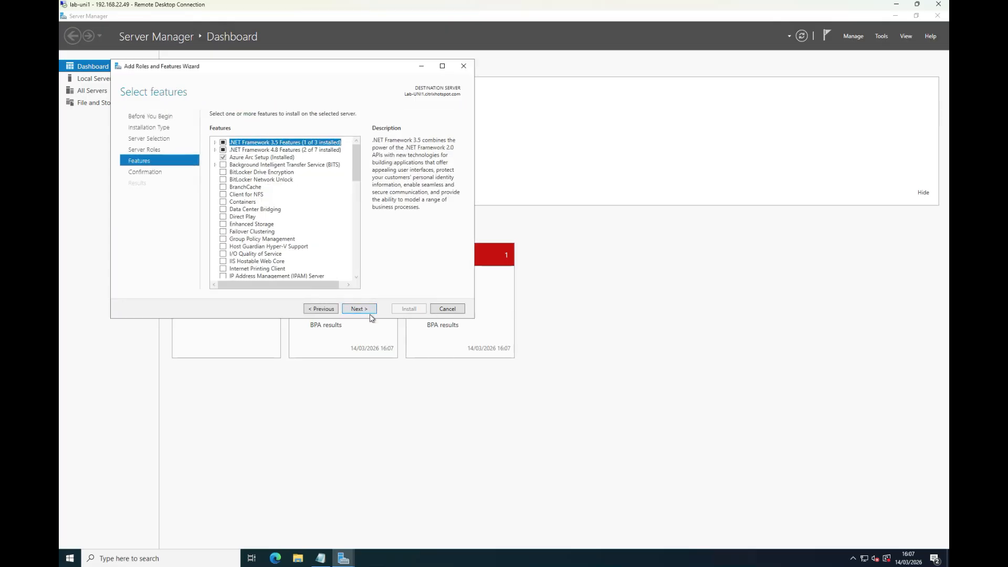
click(365, 310)
click(405, 311)
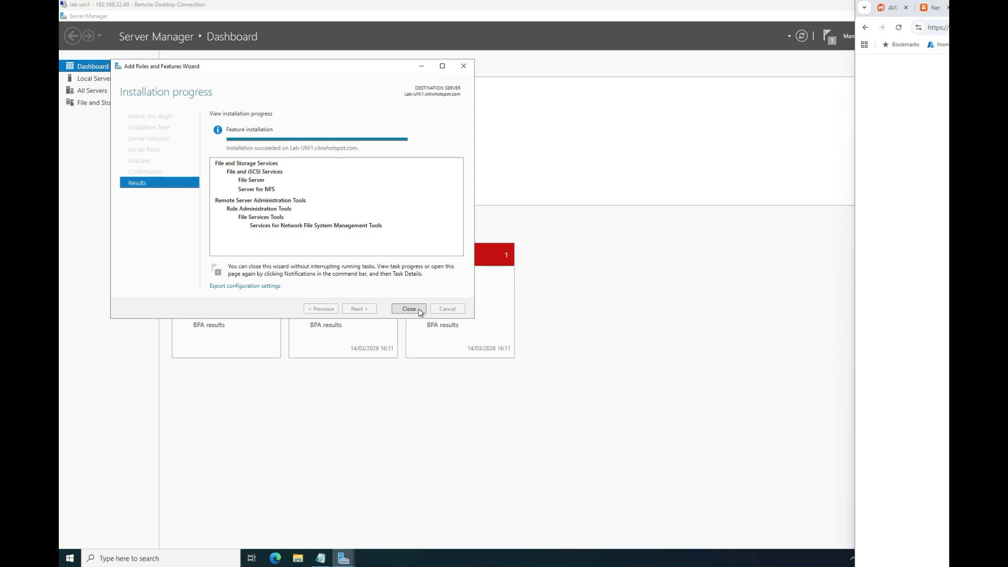
click(418, 310)
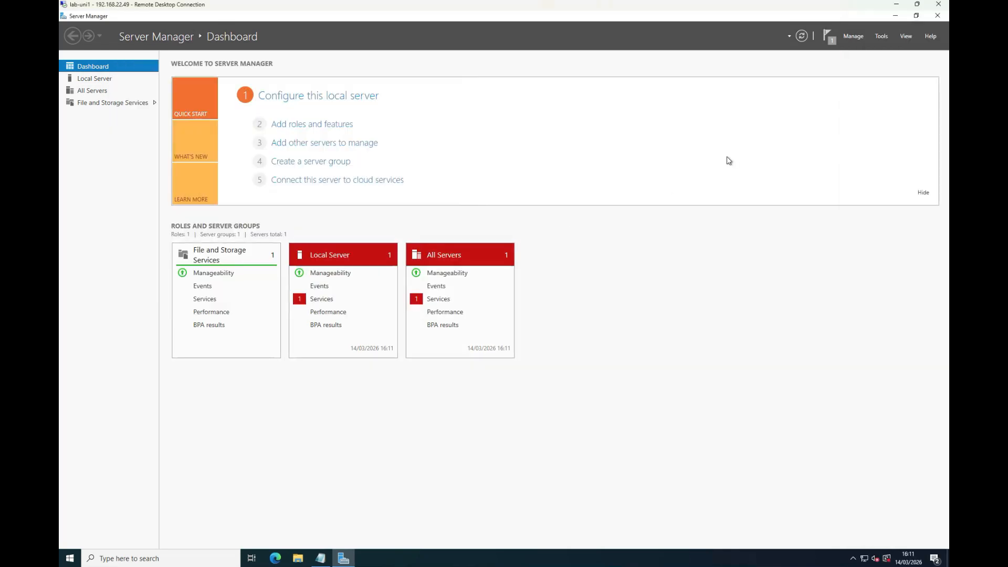
click(937, 15)
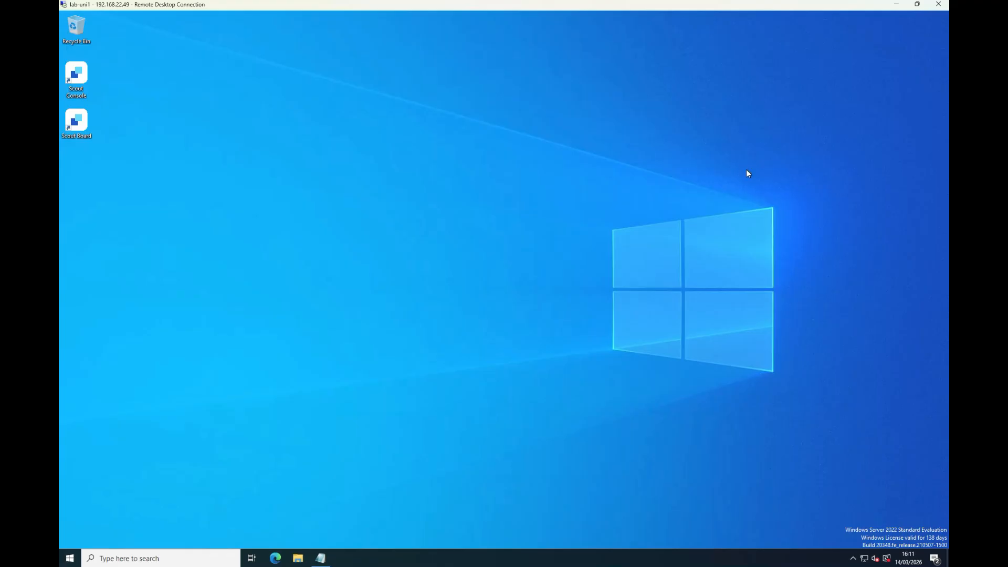
- Create a folder named xenserver in the root of the local C: drive
click(298, 559)
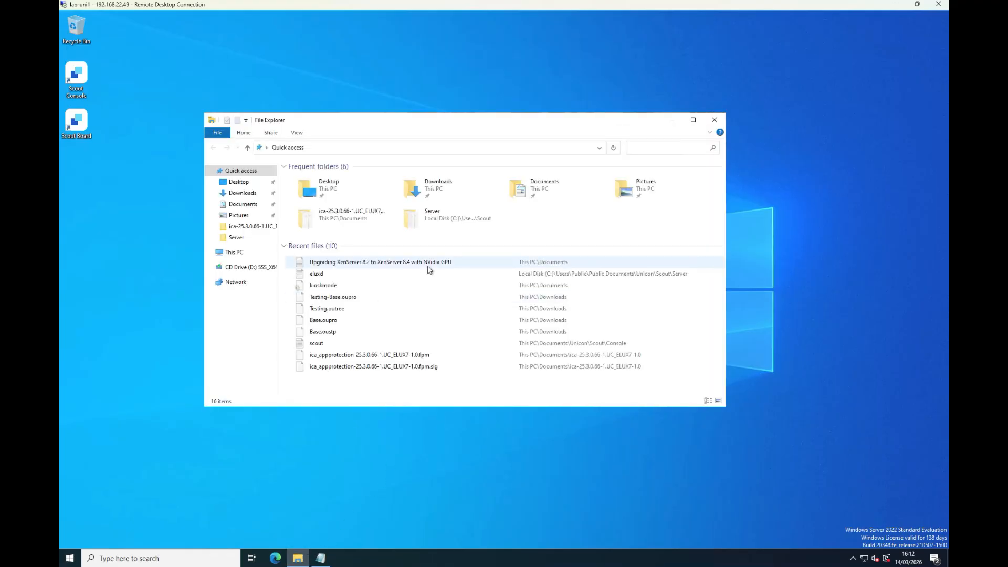
click(235, 255)
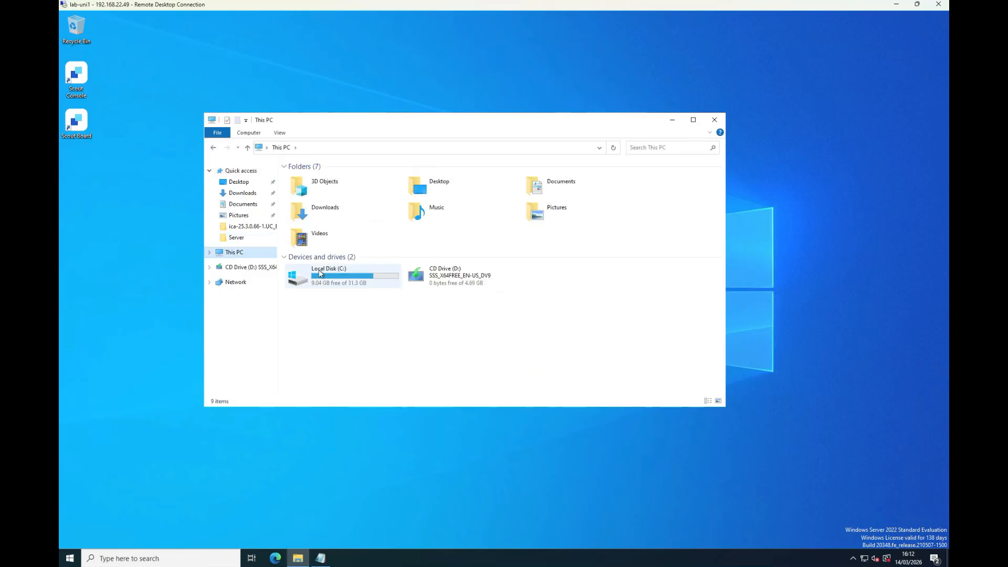
double_click(322, 274)
right_click(319, 266)
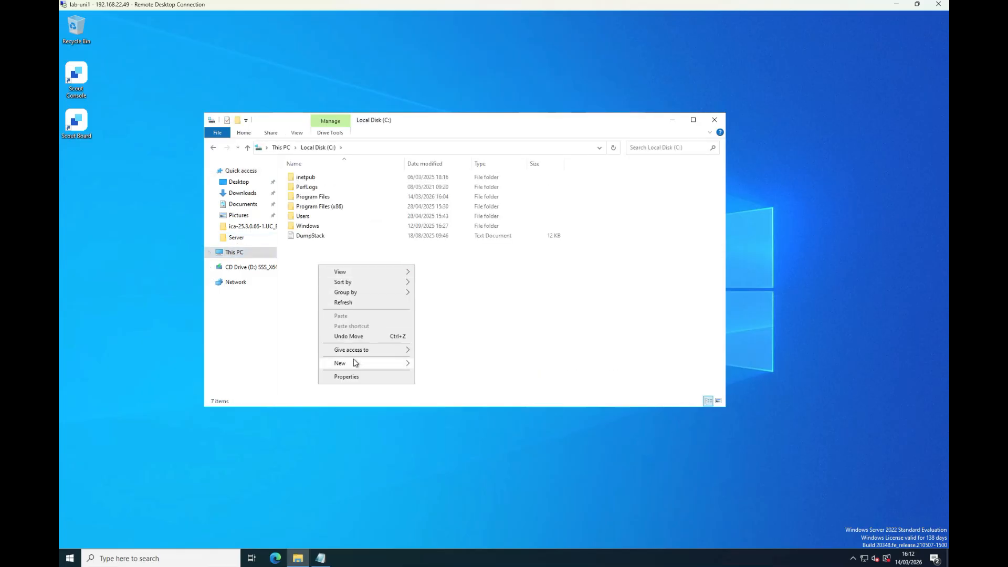
mouse_move(357, 363)
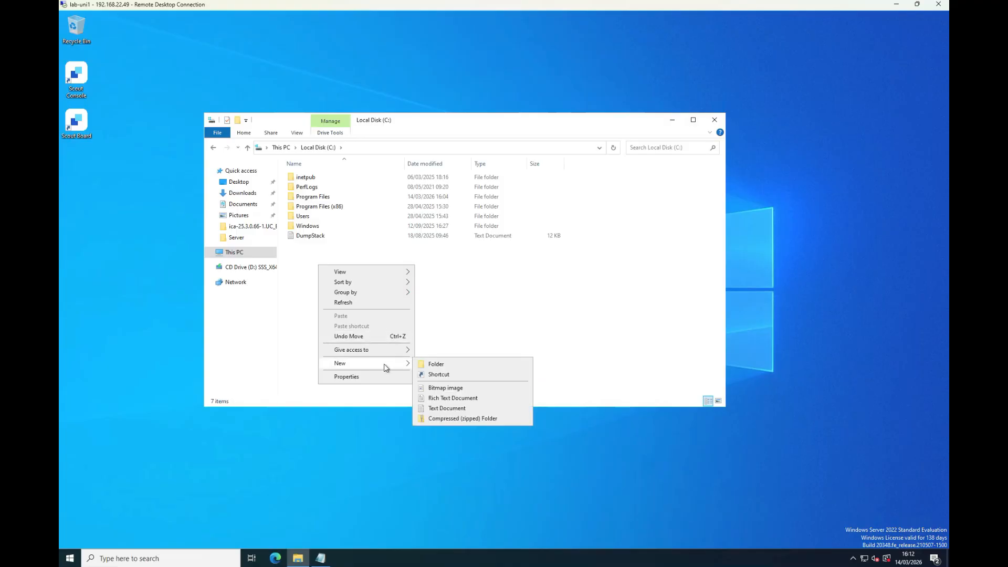
click(444, 366)
text(x)
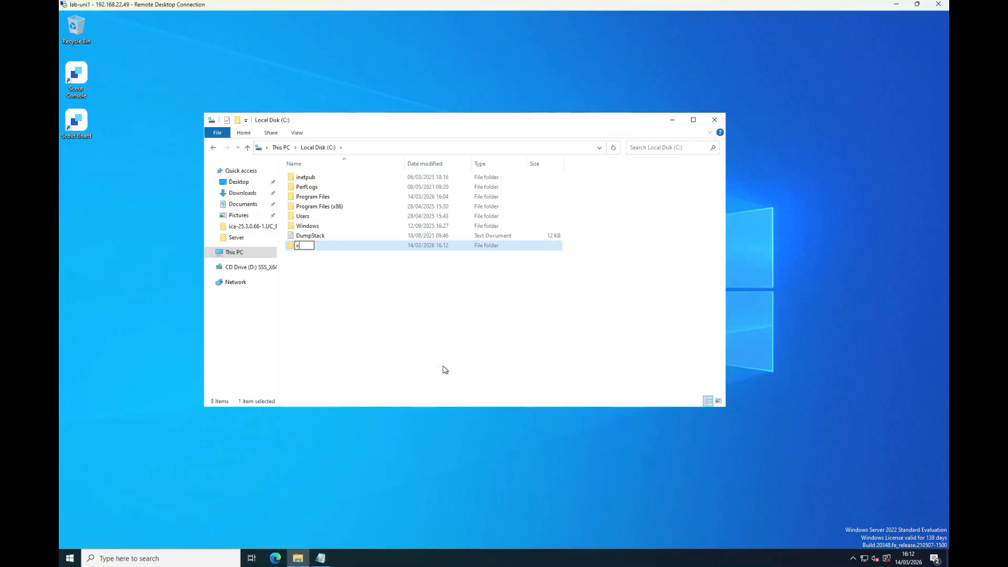
text(enserver)
key(Return)
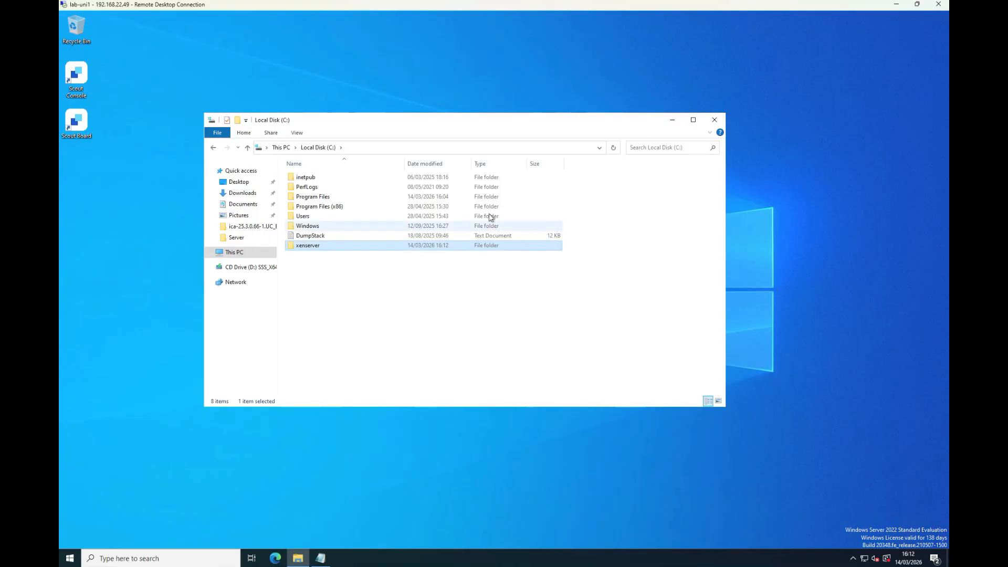
- Copy the XenServer8_2026-02-16 disc image from Downloads into the C:\xenserver folder
click(245, 194)
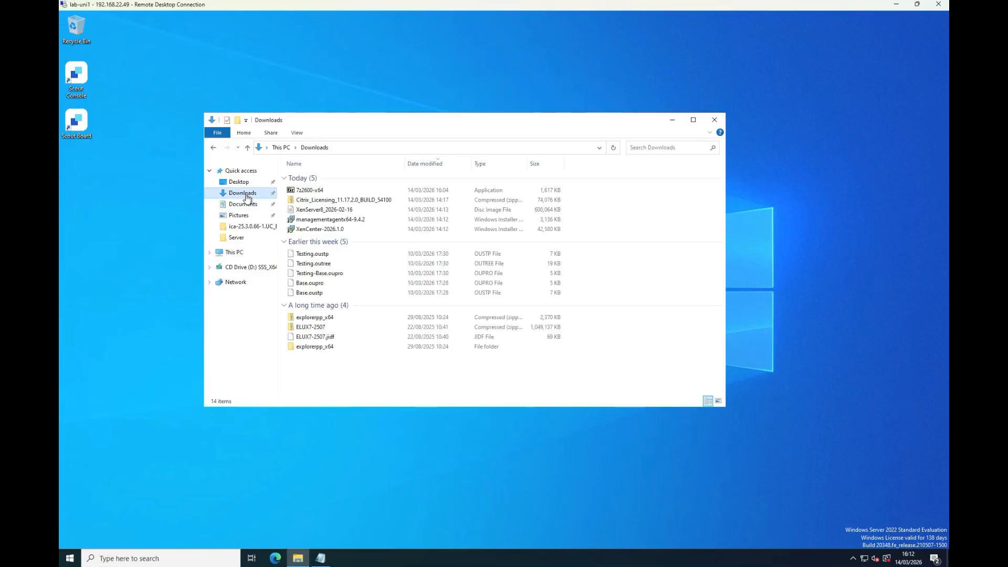
click(334, 212)
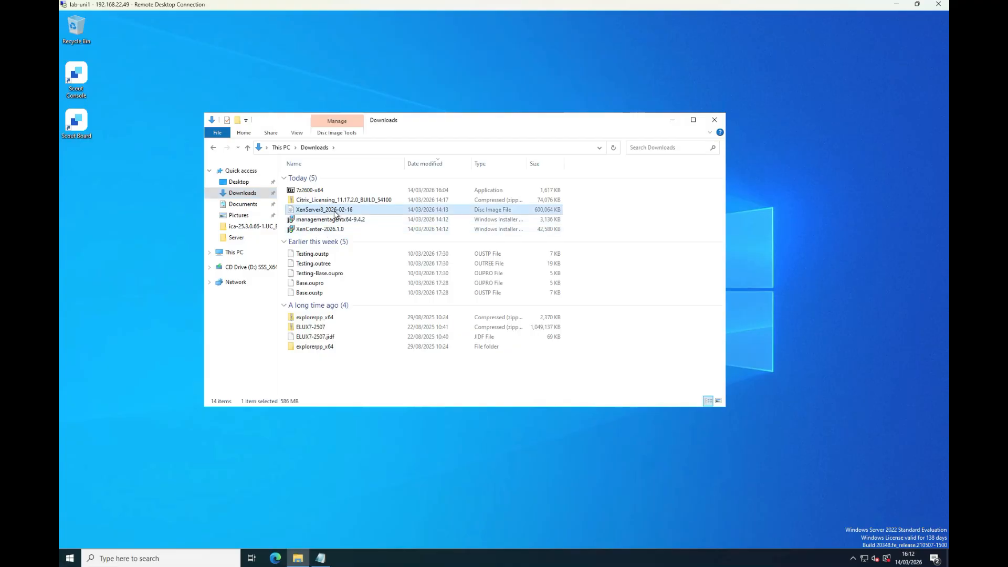
click(213, 148)
double_click(303, 237)
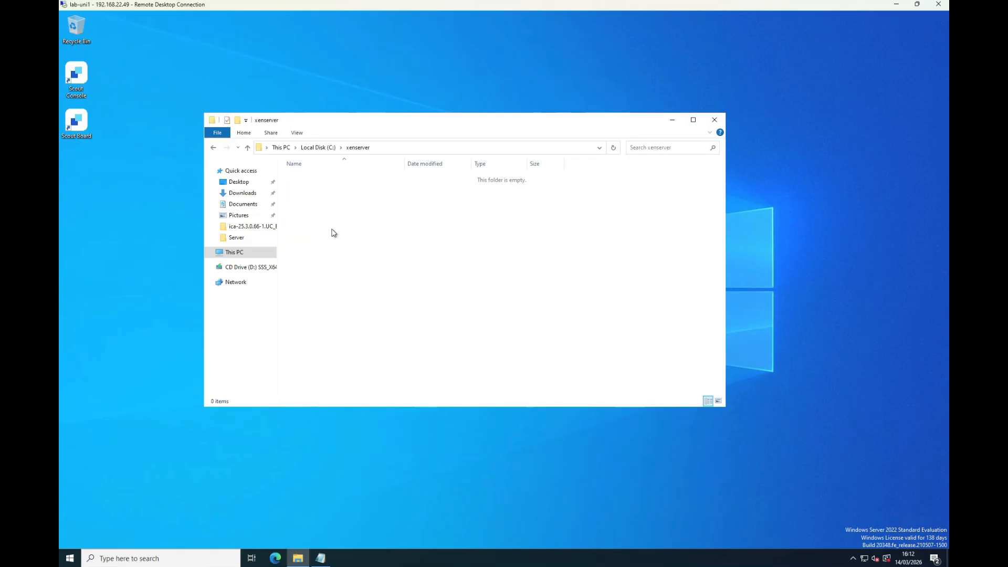
key(ctrl+v)
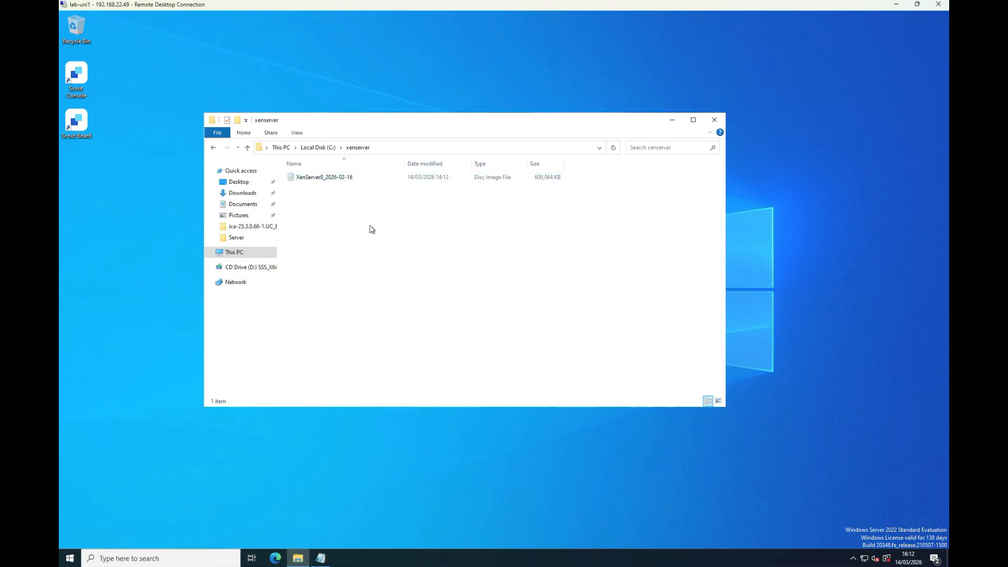
- Extract the XenServer8_2026-02-16 disc image with 7-Zip directly into the xenserver folder
right_click(331, 179)
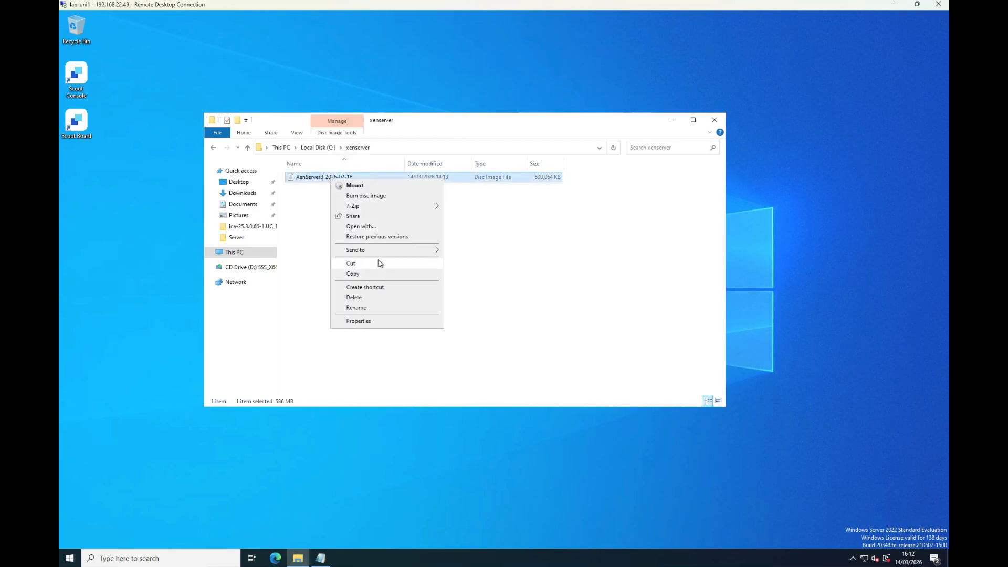
mouse_move(373, 210)
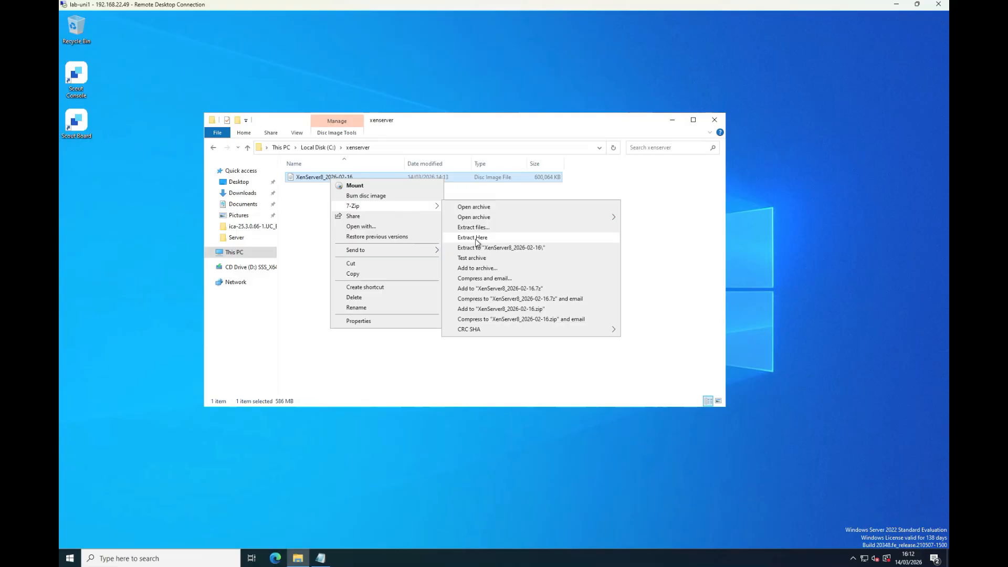
click(471, 237)
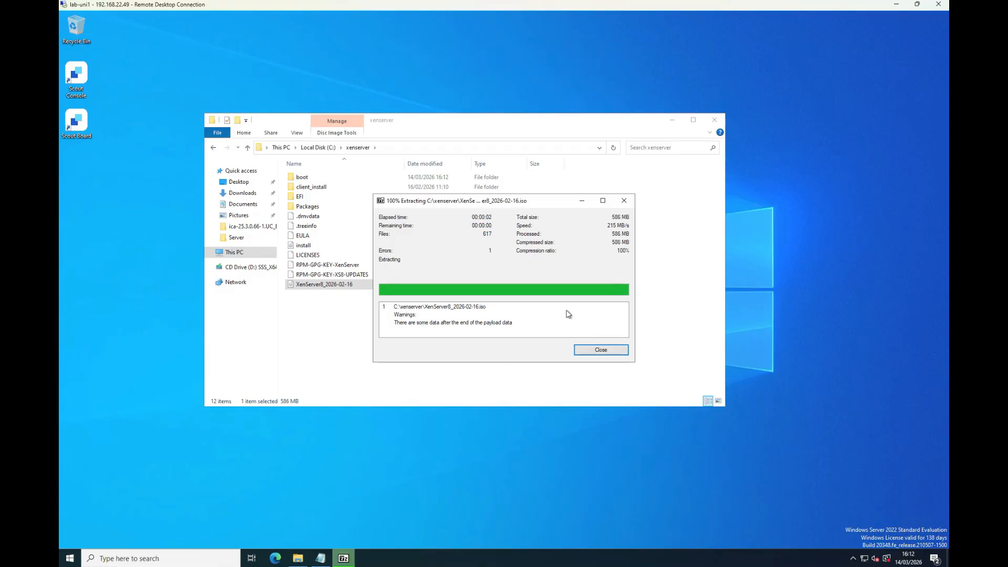
click(601, 349)
- Delete the XenServer8_2026-02-16 disc image from the xenserver folder, leaving the extracted files
click(341, 306)
click(330, 315)
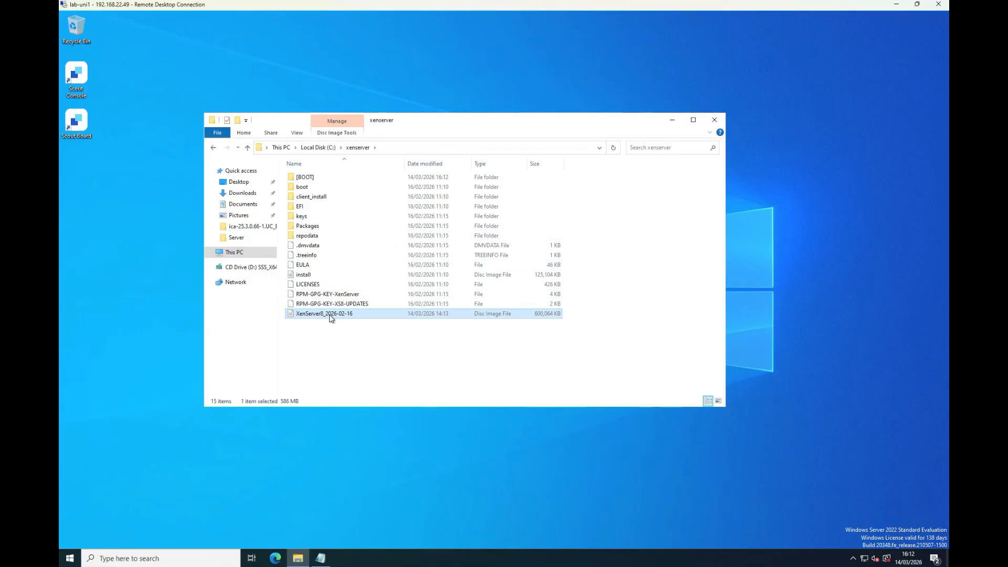
key(Delete)
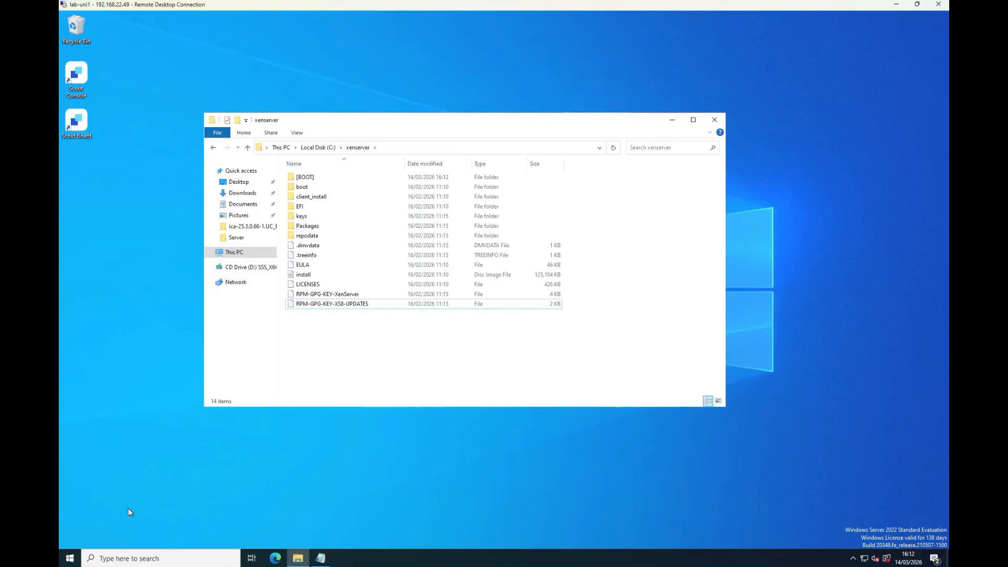
- Start a new share in Server Manager's File and Storage Services, using the NFS Share - Quick profile
click(74, 557)
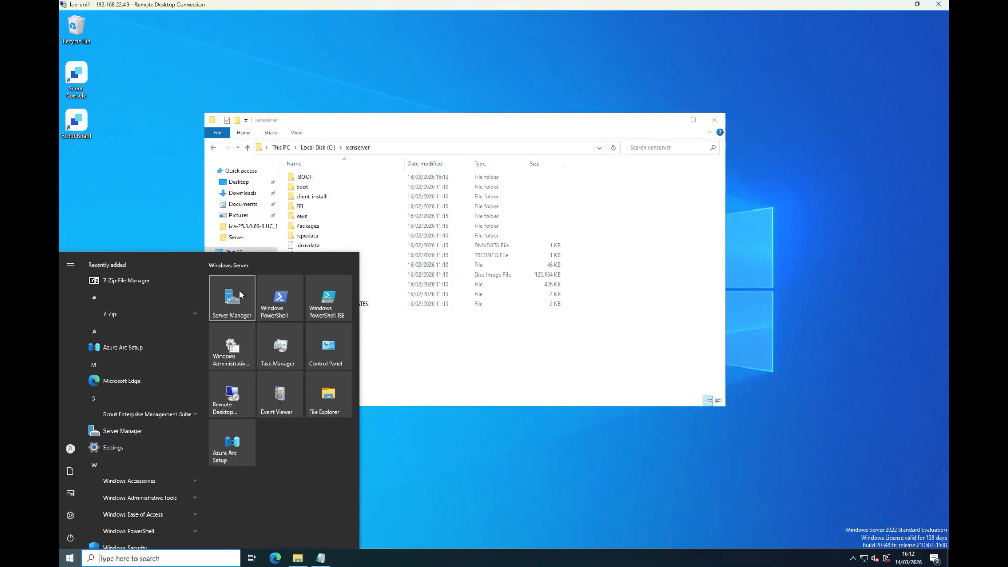
click(241, 297)
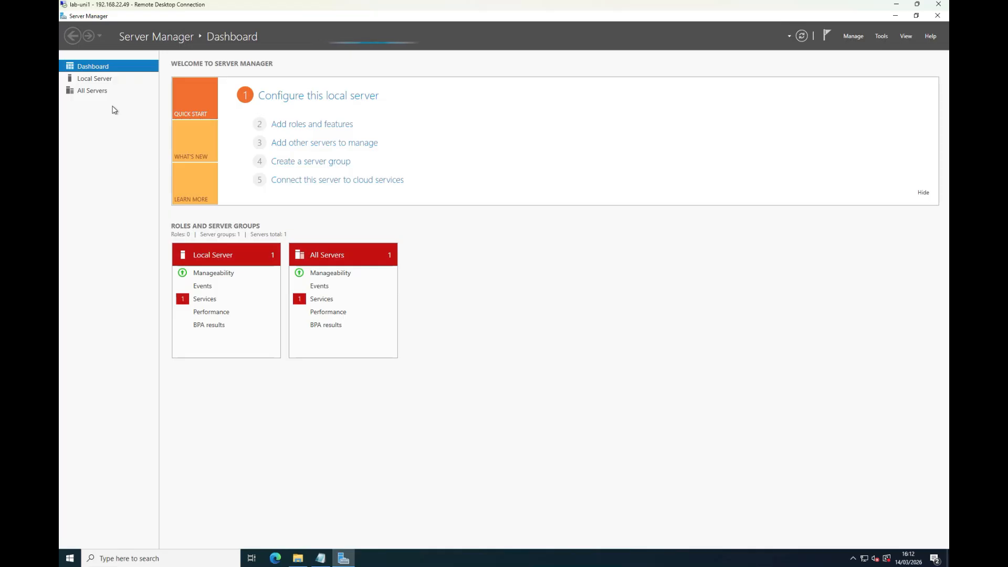
click(96, 104)
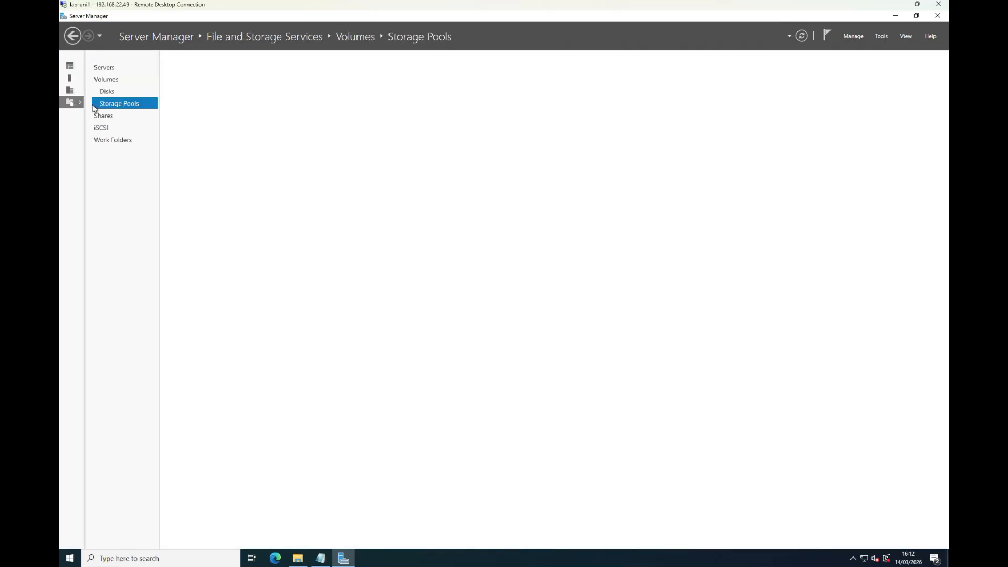
click(98, 115)
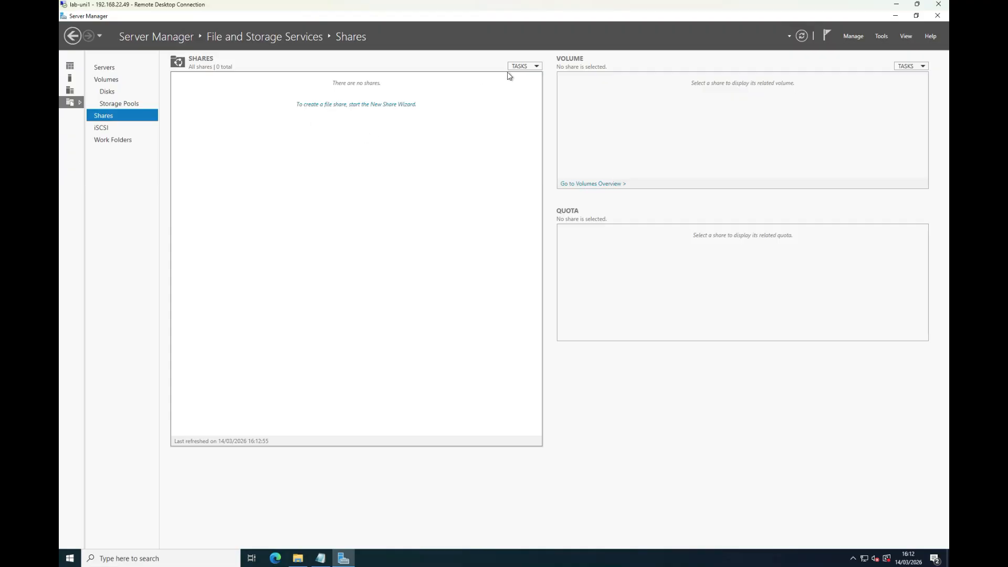
click(524, 67)
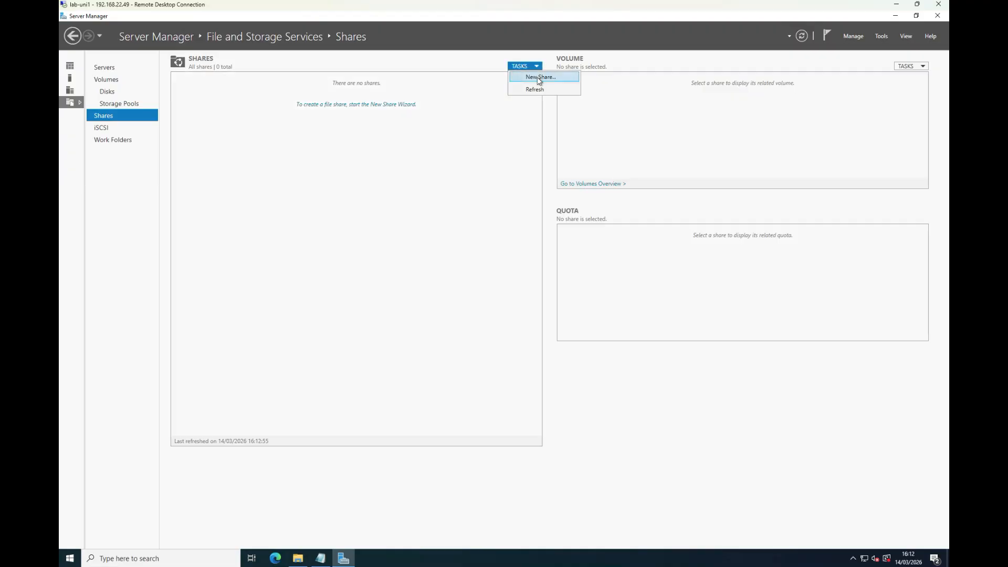
click(534, 78)
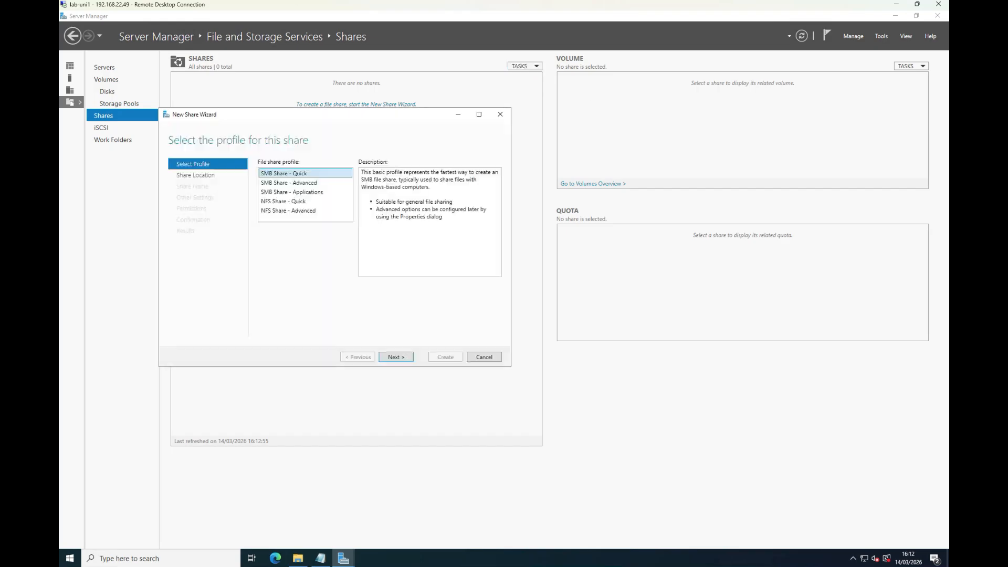
click(273, 202)
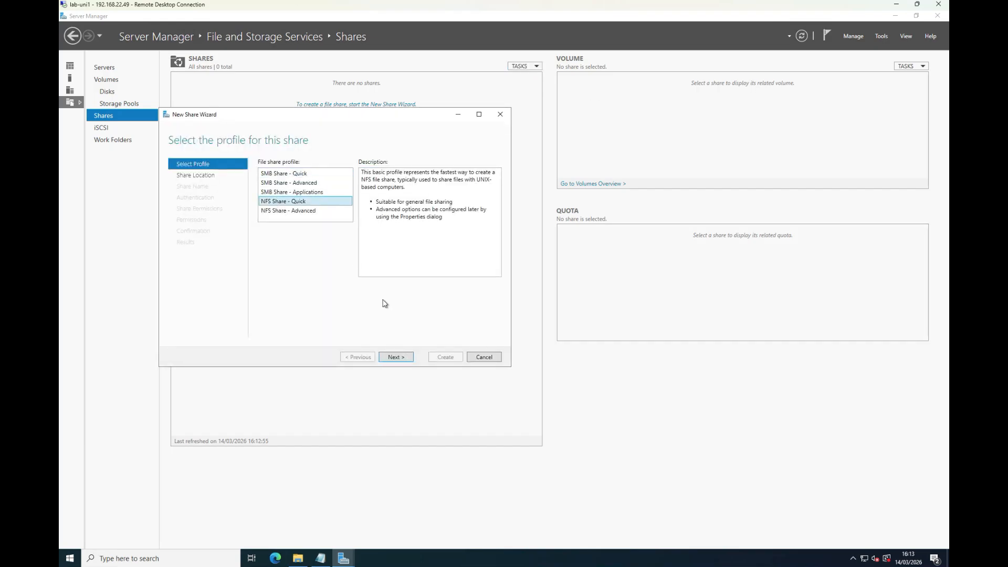
click(405, 358)
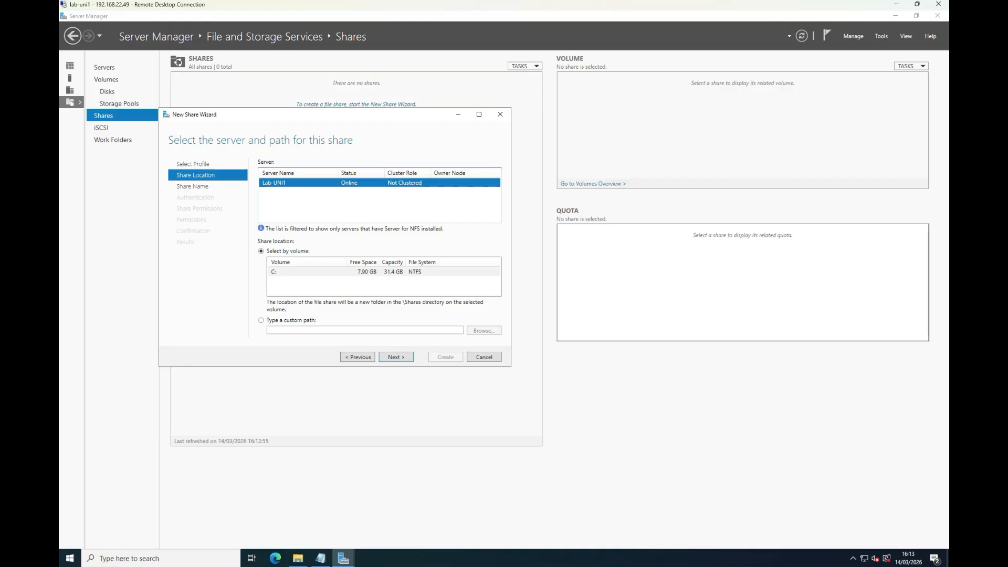
- Set the share location to the custom path C:\xenserver and accept xenserver as the share name
click(303, 319)
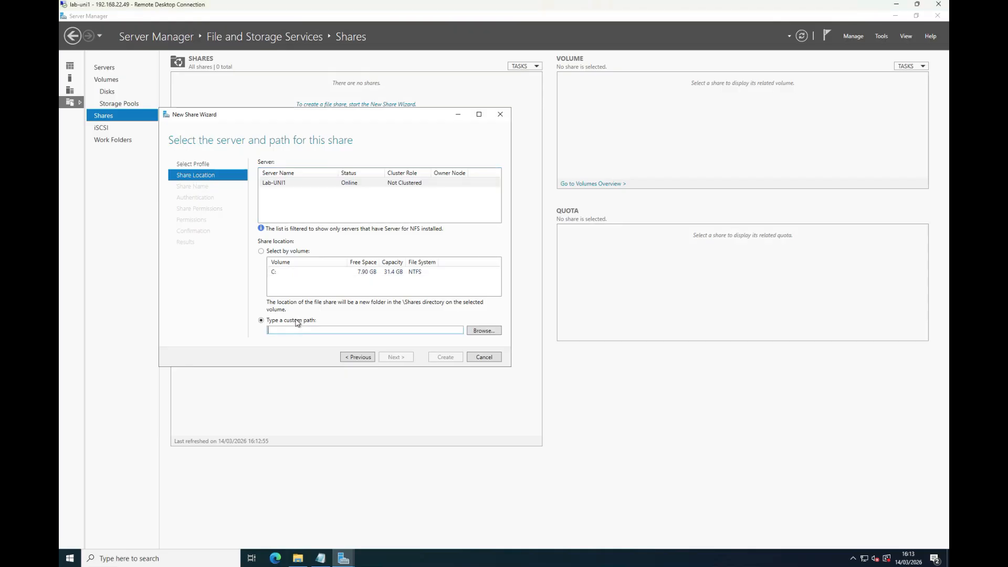
click(491, 330)
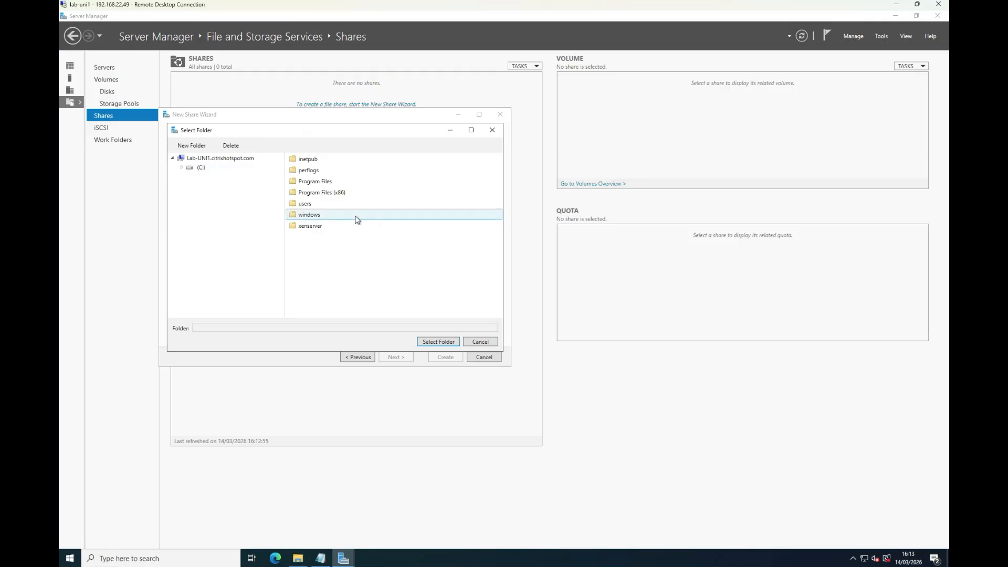
click(310, 227)
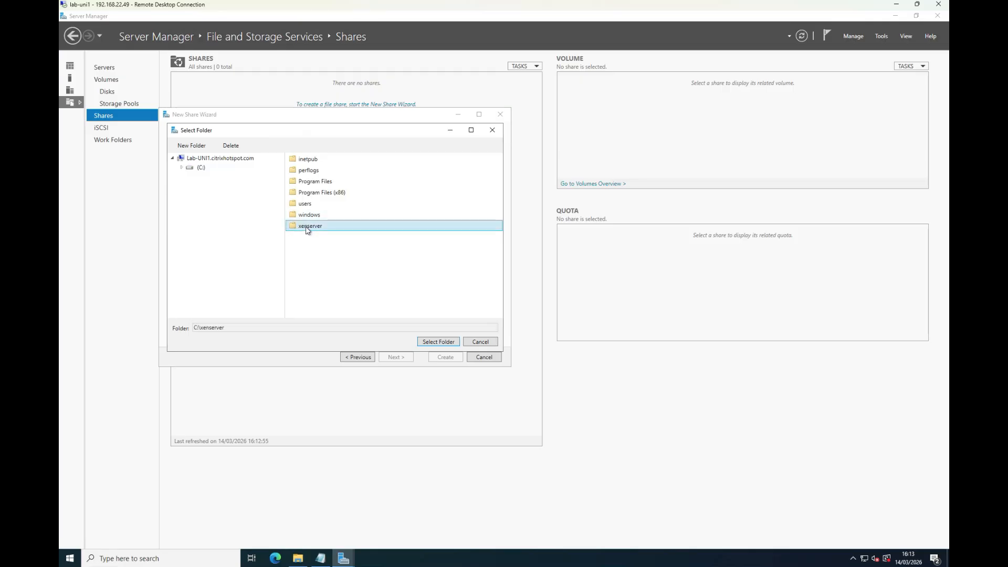
click(439, 342)
click(399, 361)
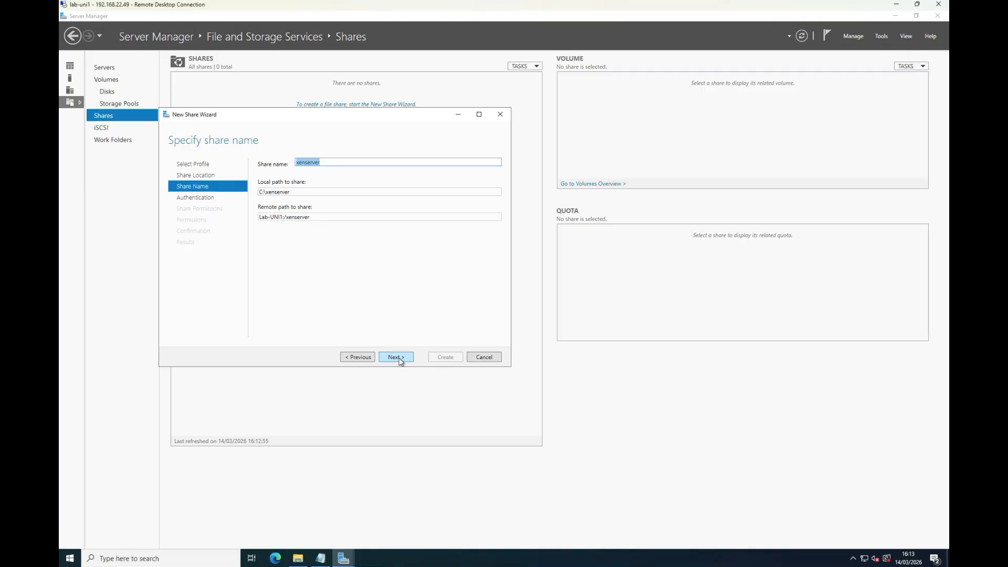
click(398, 361)
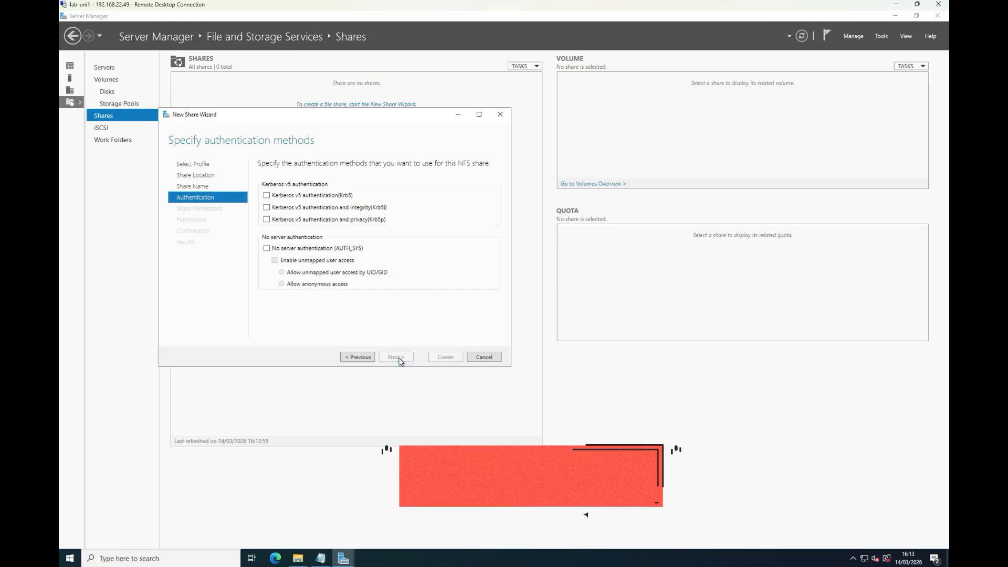
- Enable no server authentication (AUTH_SYS) with anonymous access, and agree to apply Let Everyone permissions to anonymous users
click(267, 248)
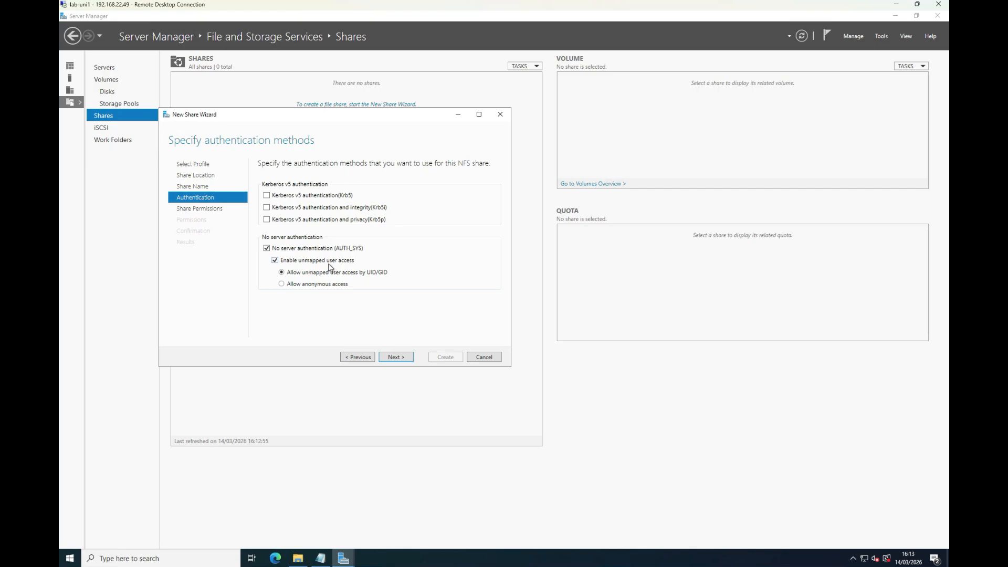
click(282, 285)
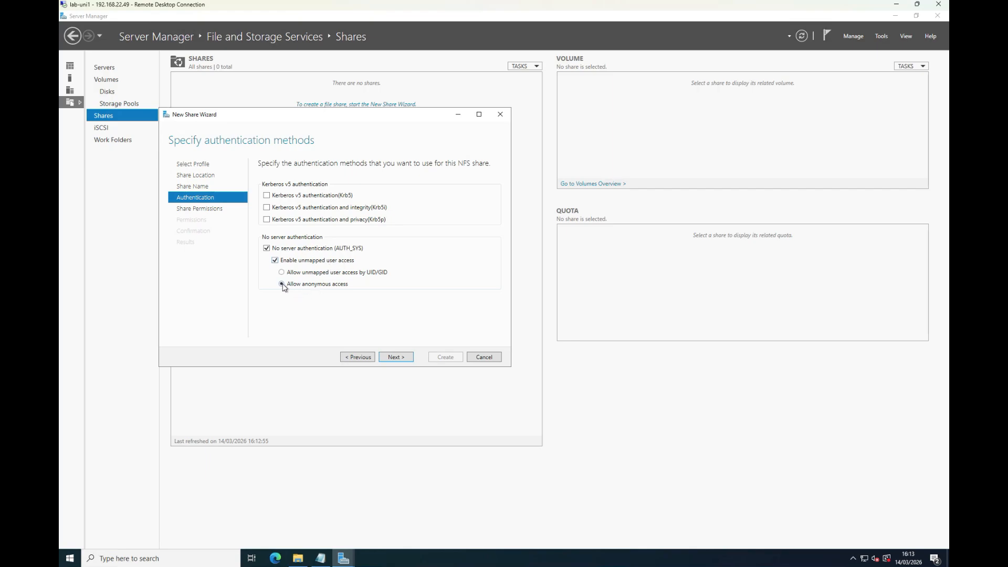
click(401, 358)
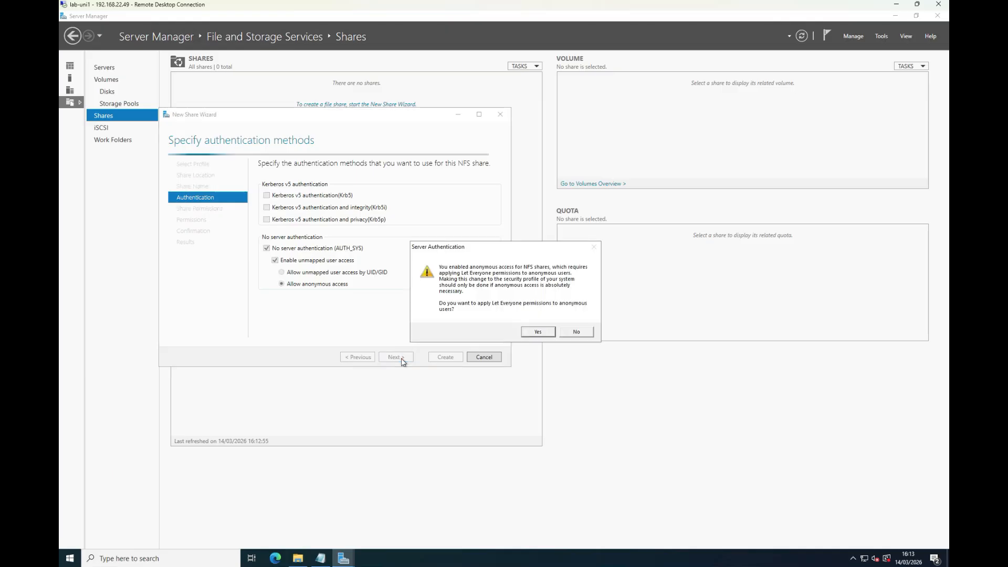
click(544, 333)
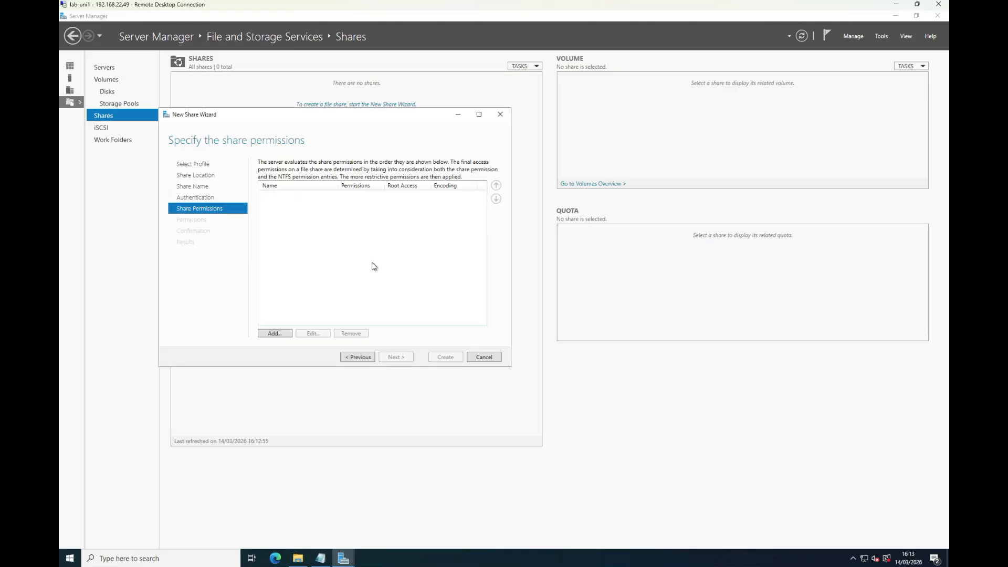
- Add a share permission granting all machines Read / Write access with ANSI encoding
click(284, 335)
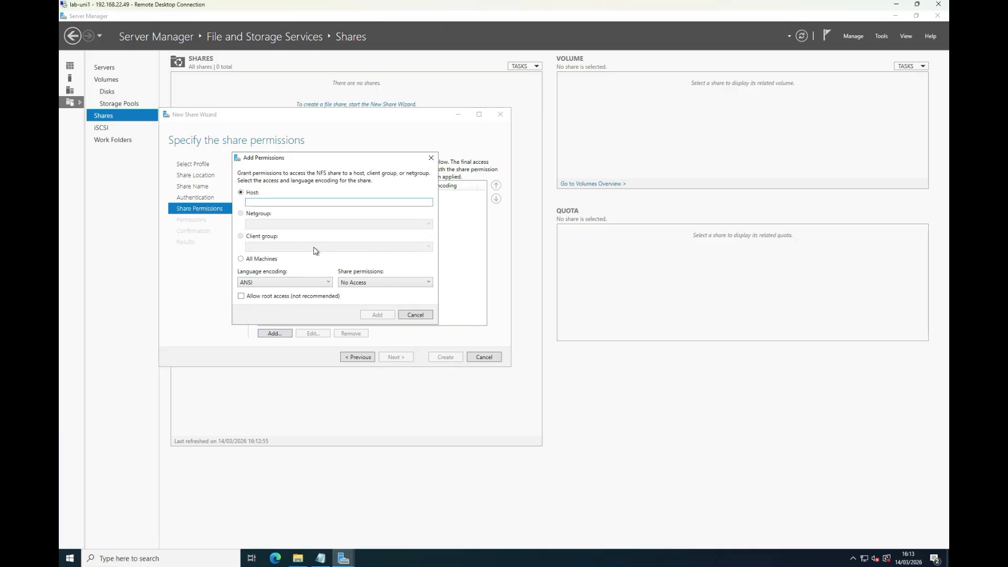
click(250, 262)
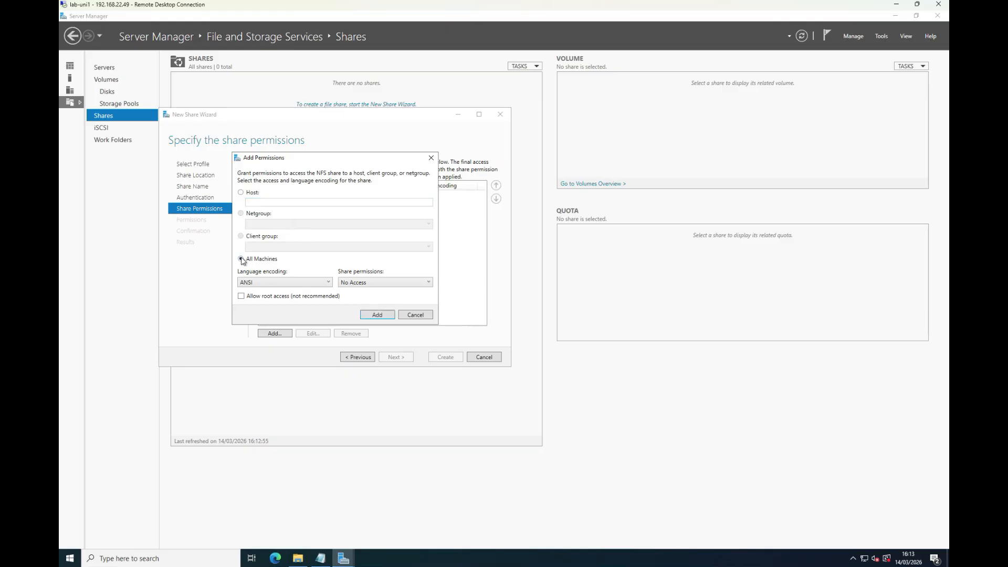
click(361, 285)
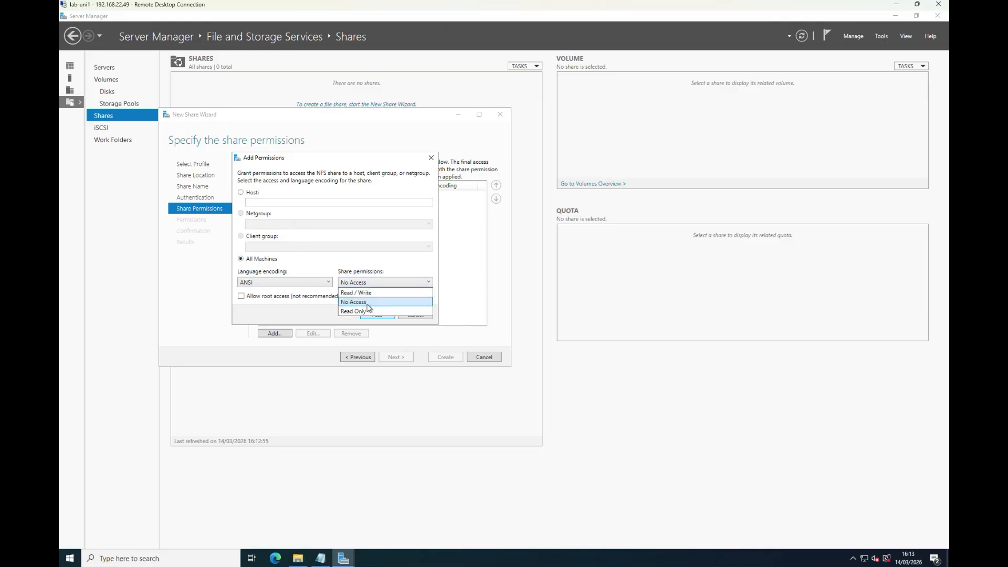
click(369, 294)
click(392, 314)
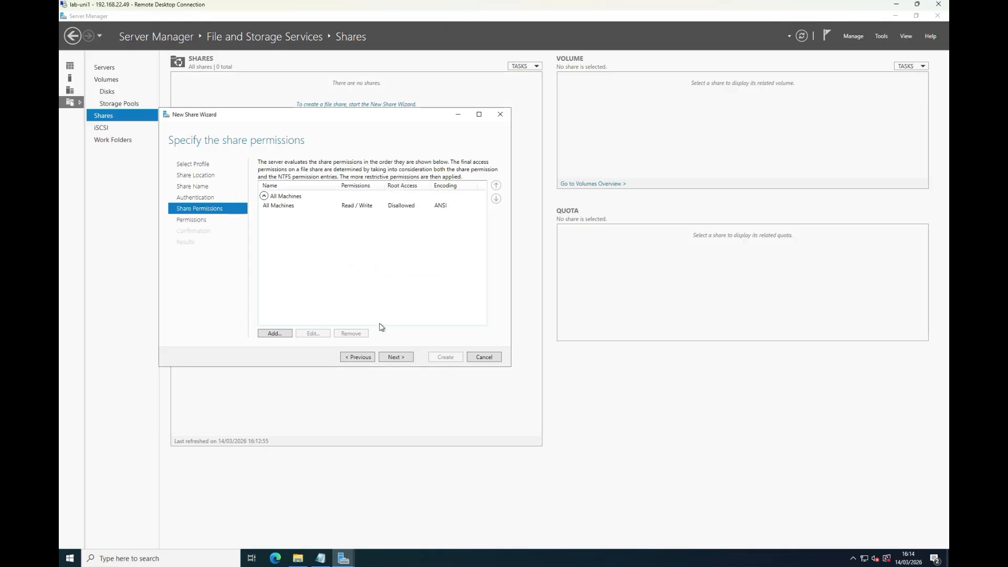
- Add a folder permission entry that allows ANONYMOUS LOGON full control of the xenserver folder, its subfolders and files
click(399, 358)
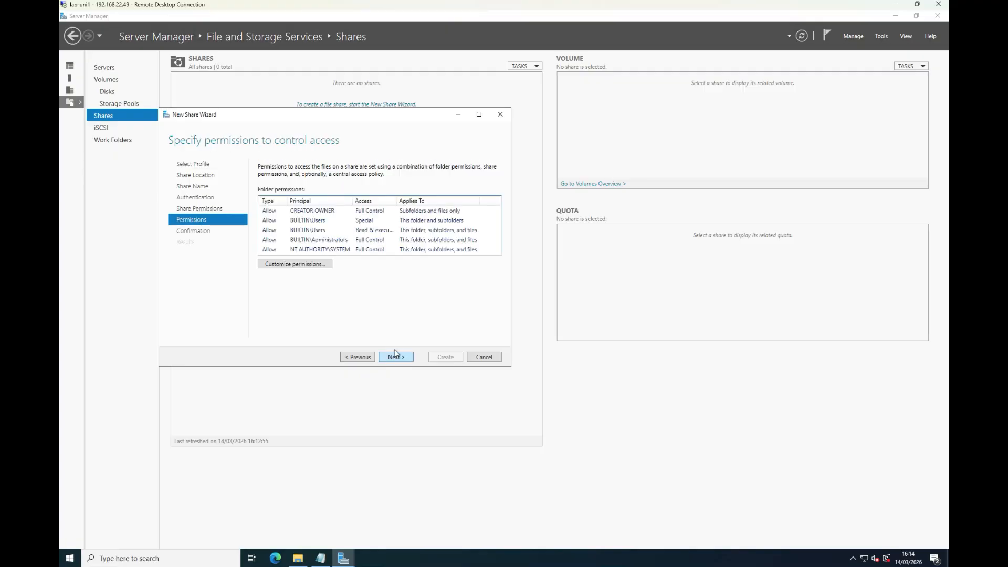
click(296, 264)
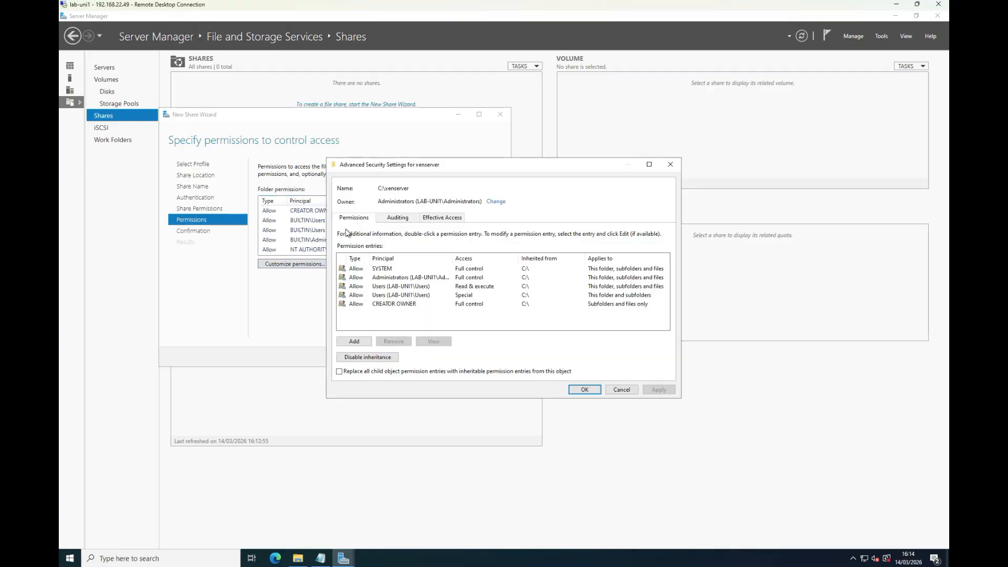
click(354, 341)
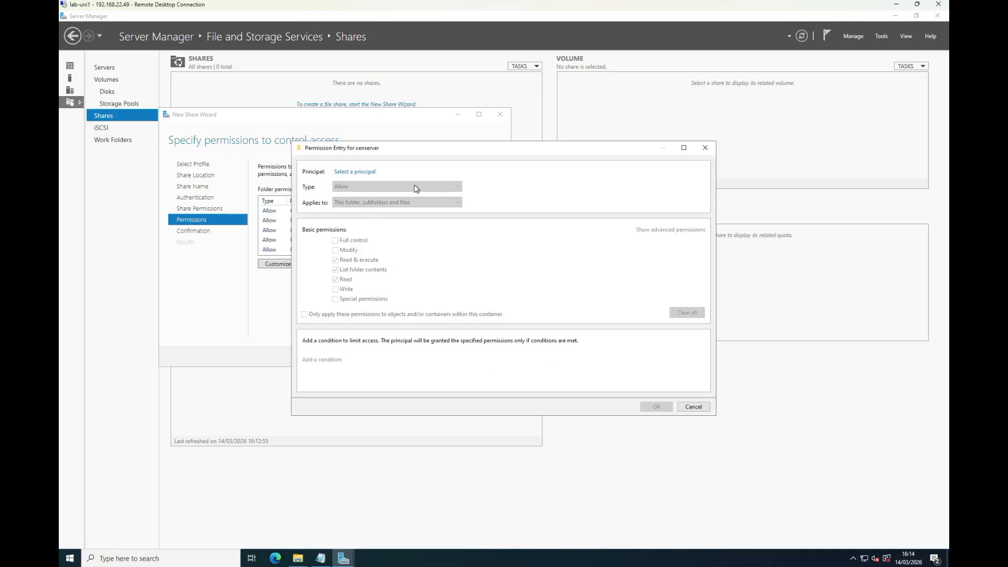
click(371, 172)
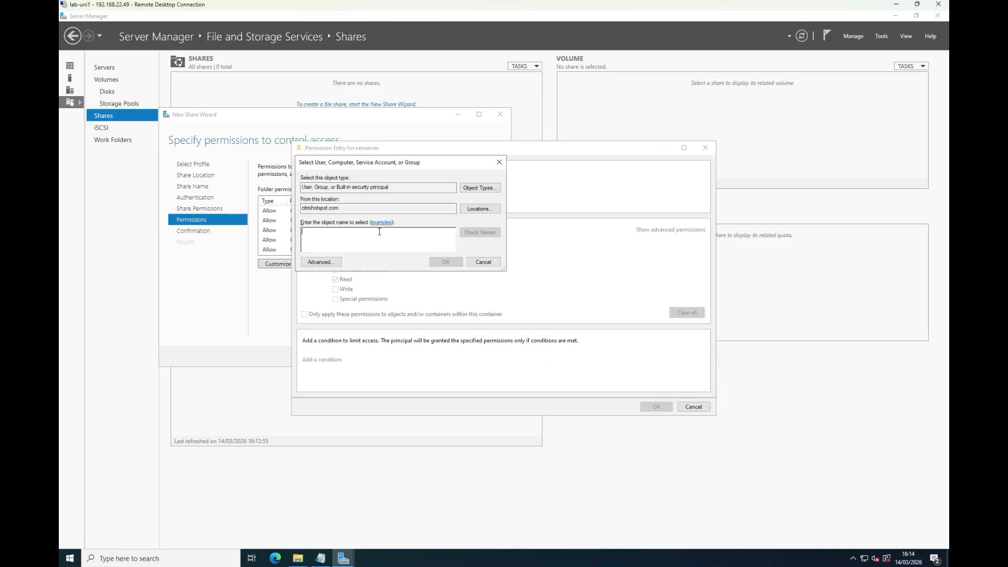
text(anonymou)
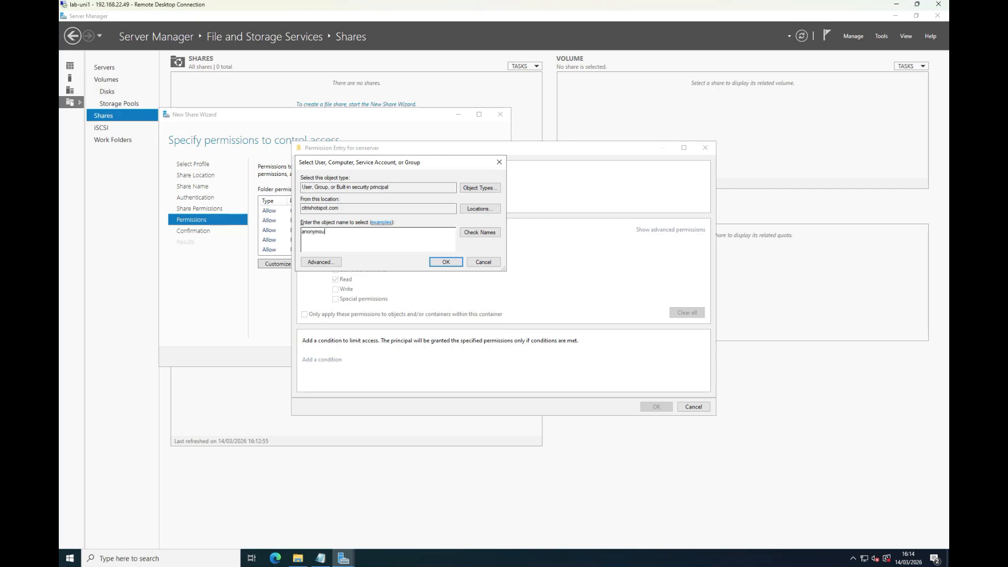
text(s)
click(491, 232)
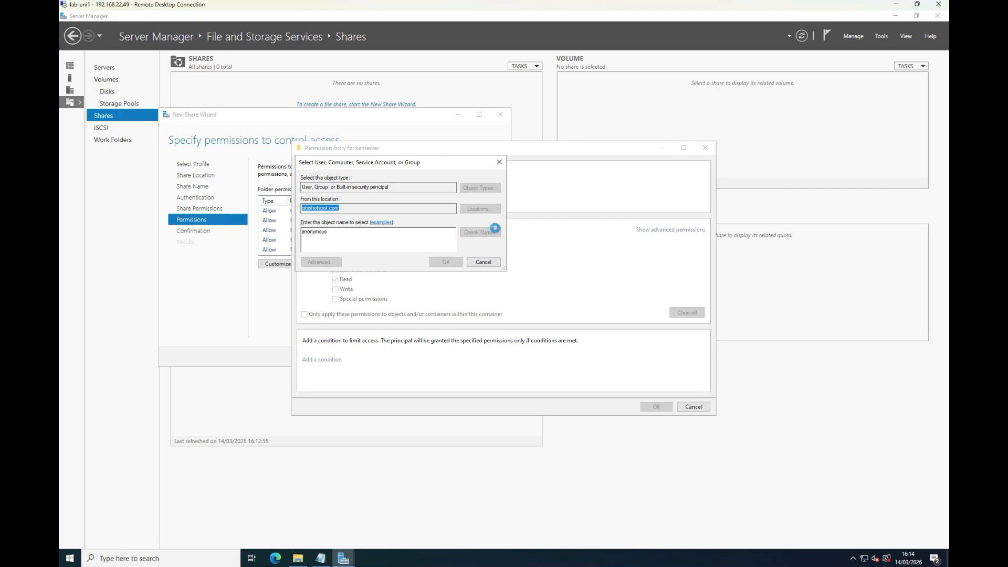
click(446, 262)
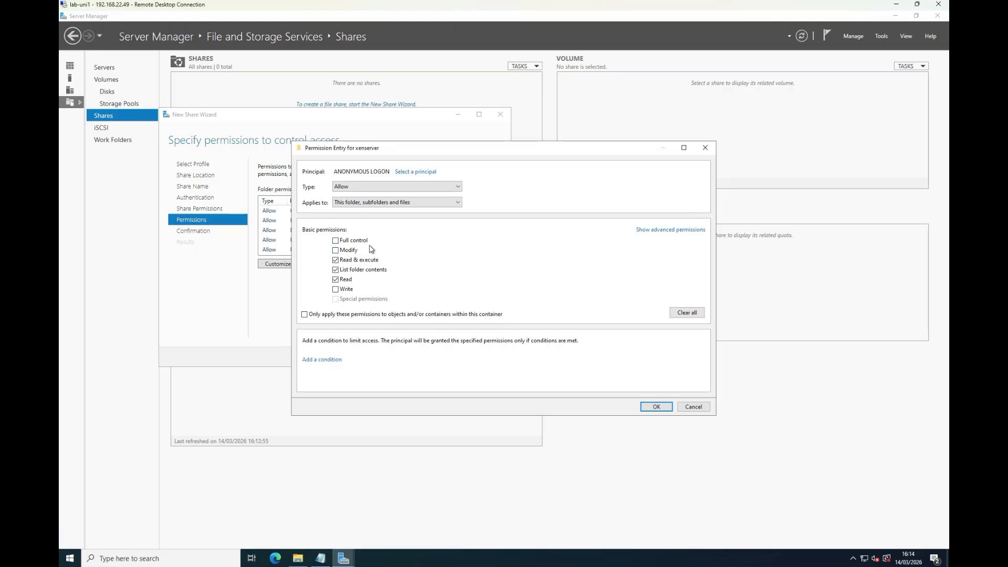
click(656, 406)
click(663, 391)
click(584, 389)
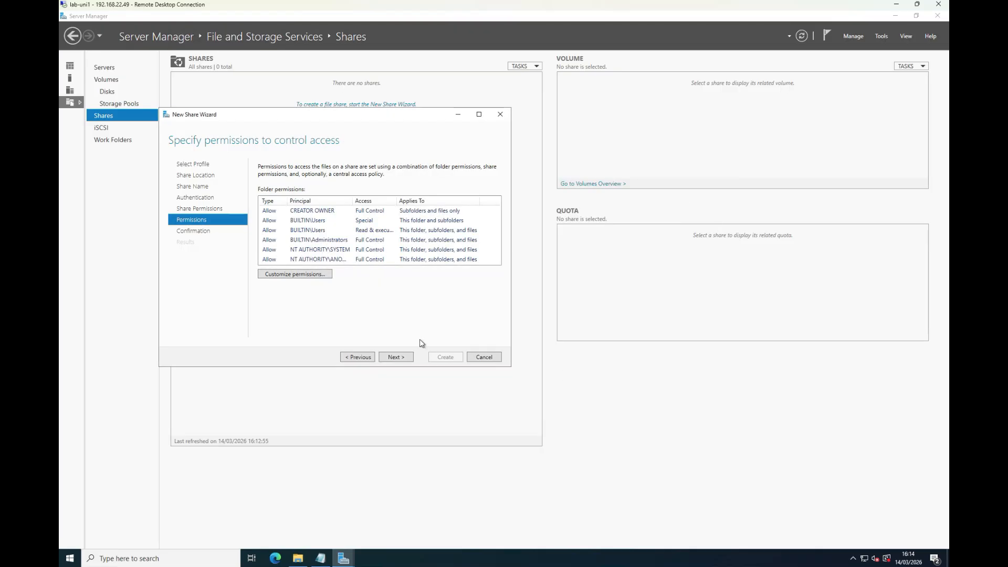
- Create the xenserver NFS share with the confirmed settings and close the New Share Wizard
click(402, 356)
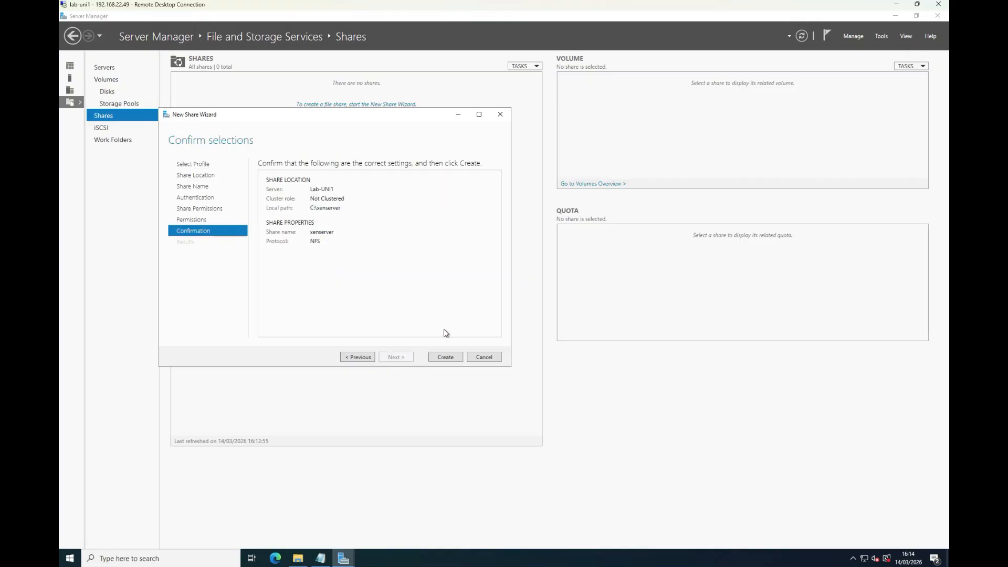
click(448, 357)
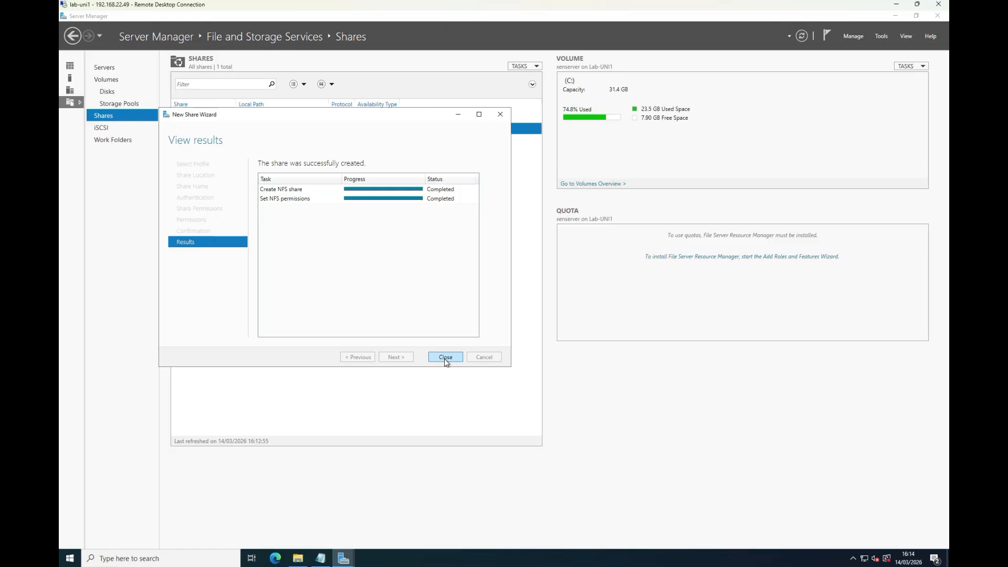
click(445, 357)
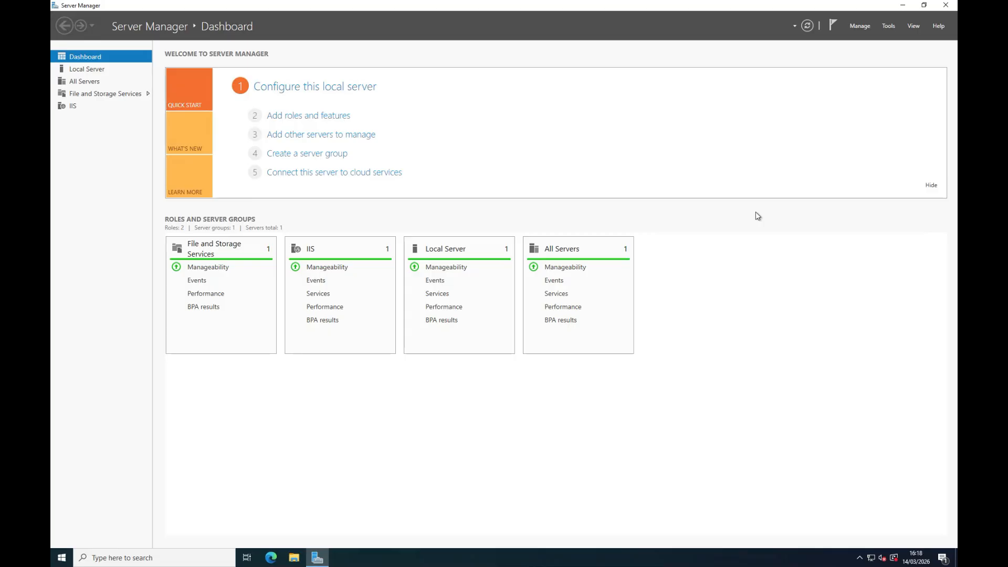
- Install the Client for NFS feature on the server in the pool through a role-based or feature-based installation
click(861, 31)
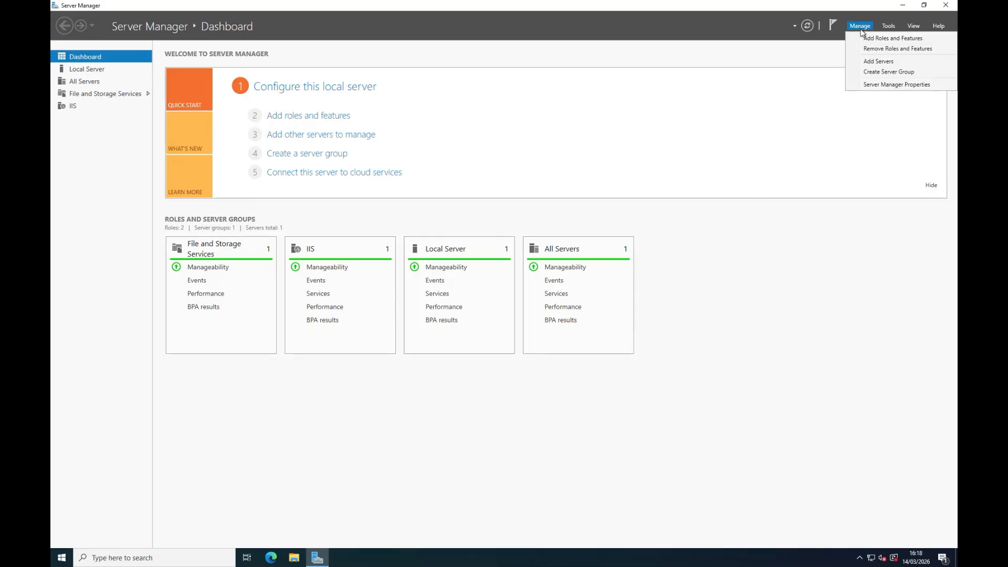
click(875, 41)
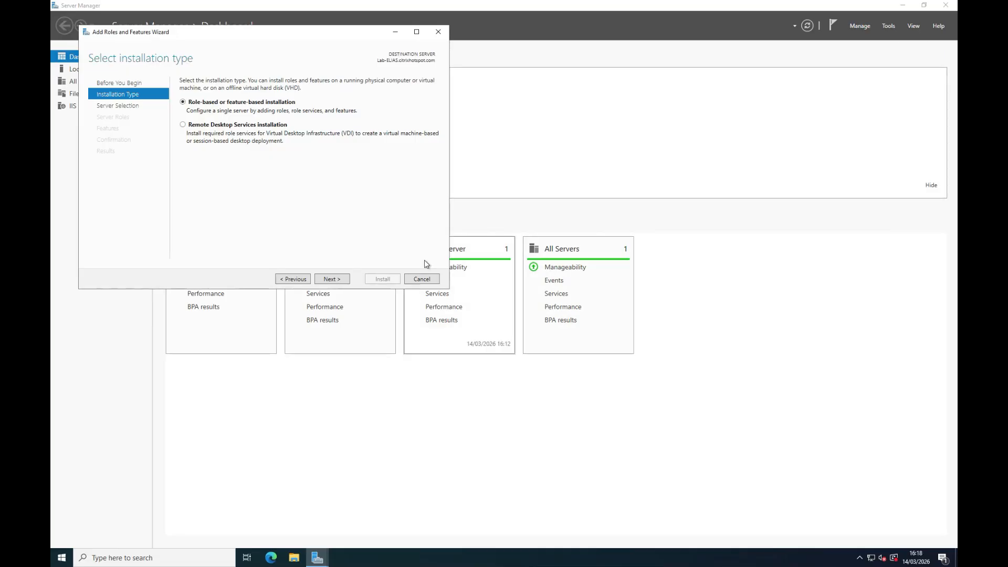
click(334, 280)
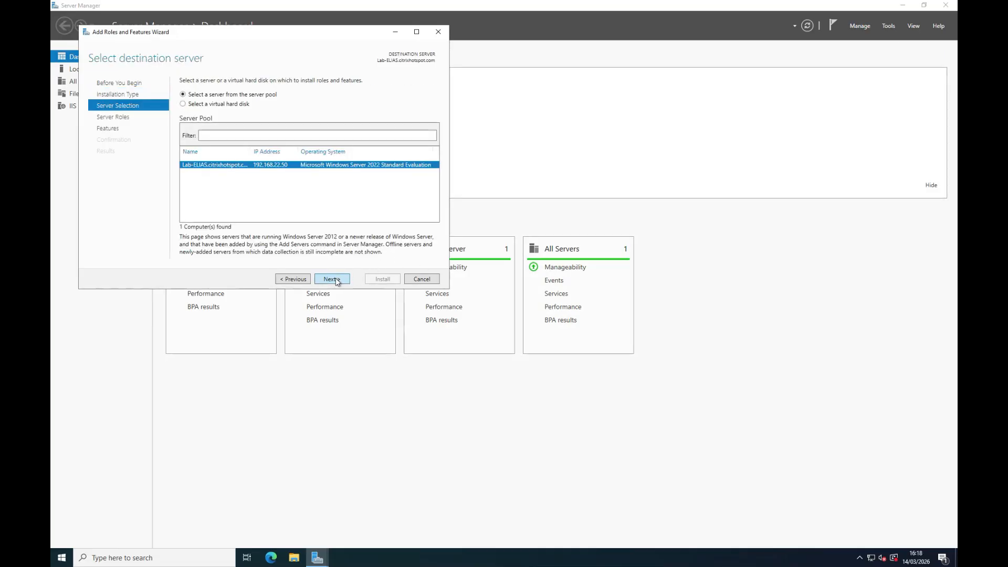
click(335, 280)
click(336, 280)
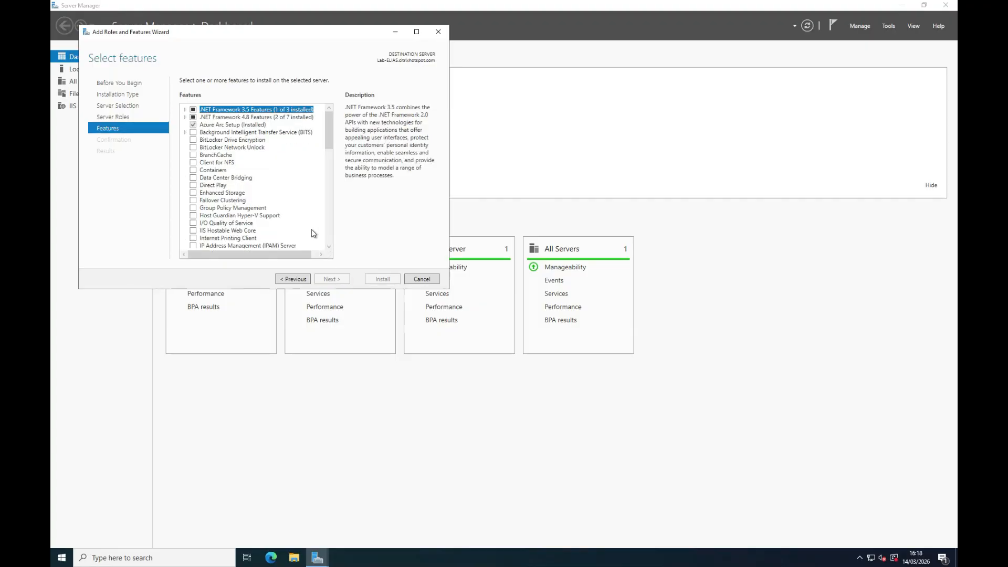
click(194, 163)
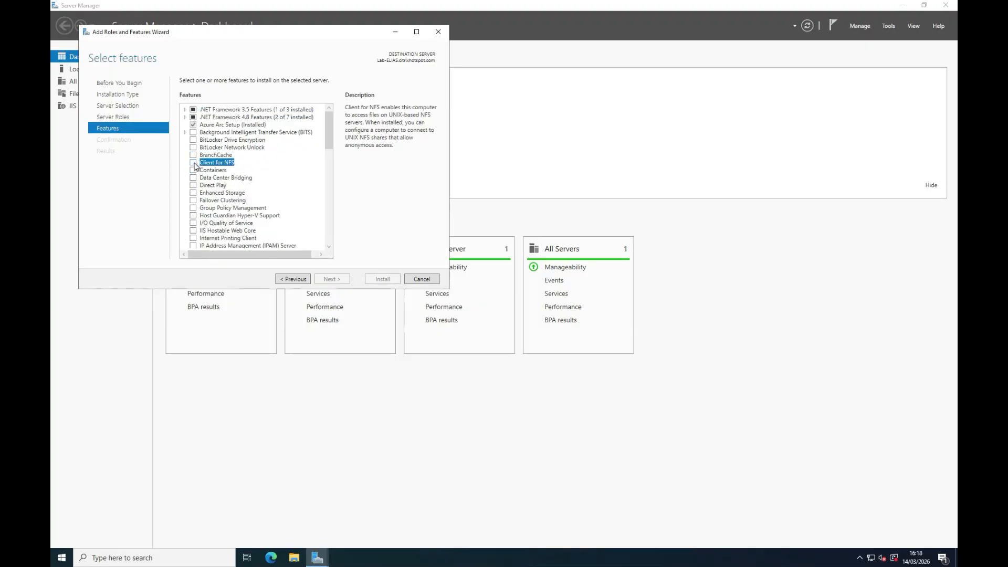
click(332, 280)
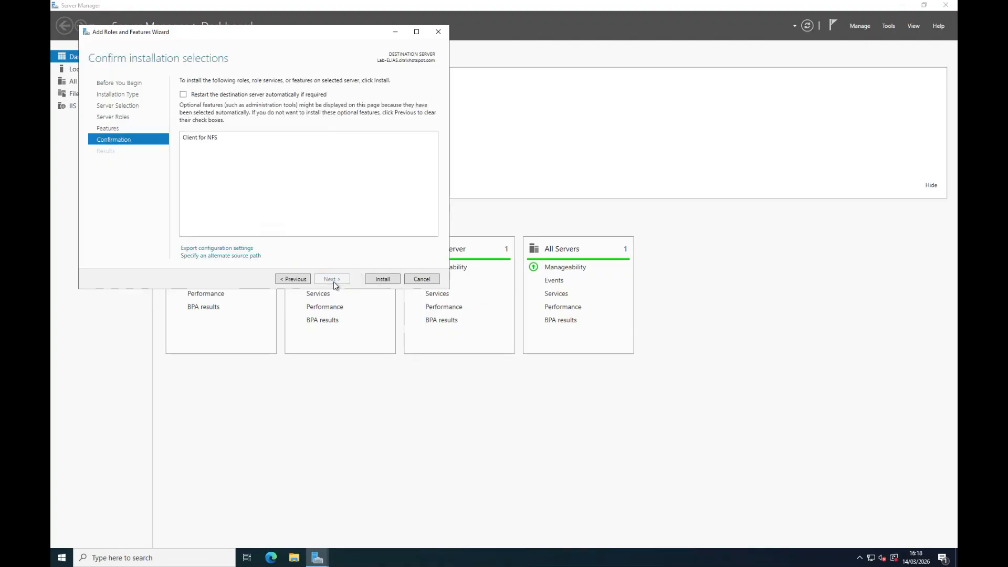
click(382, 279)
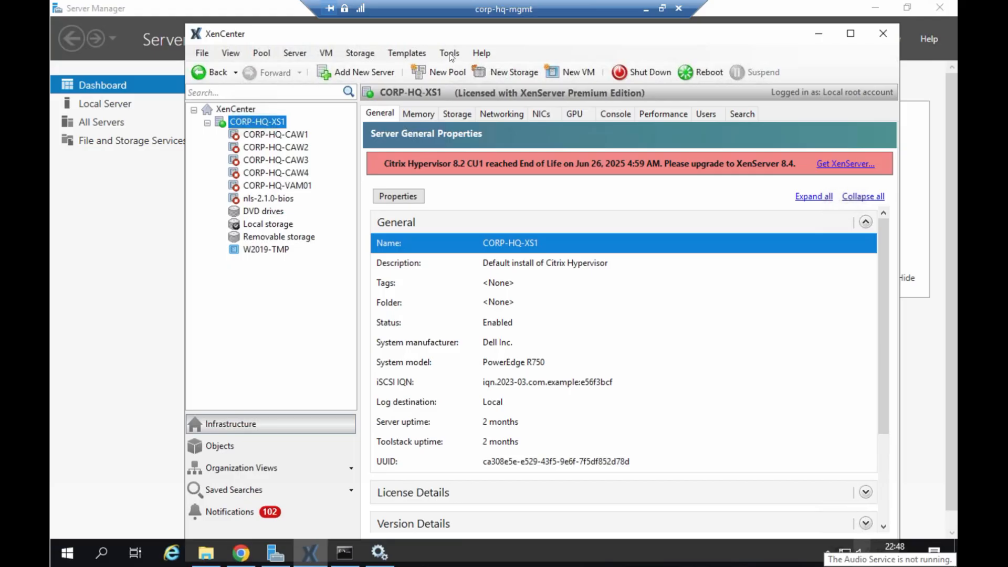
- Start a Rolling Pool Upgrade in XenCenter and select CORP-HQ-XS1 as the server to upgrade
click(450, 53)
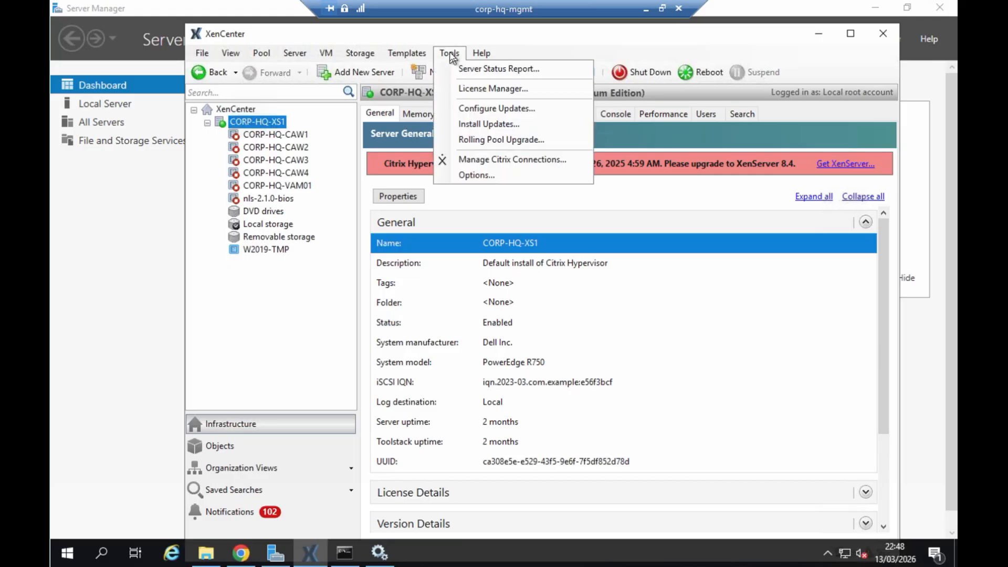
click(479, 138)
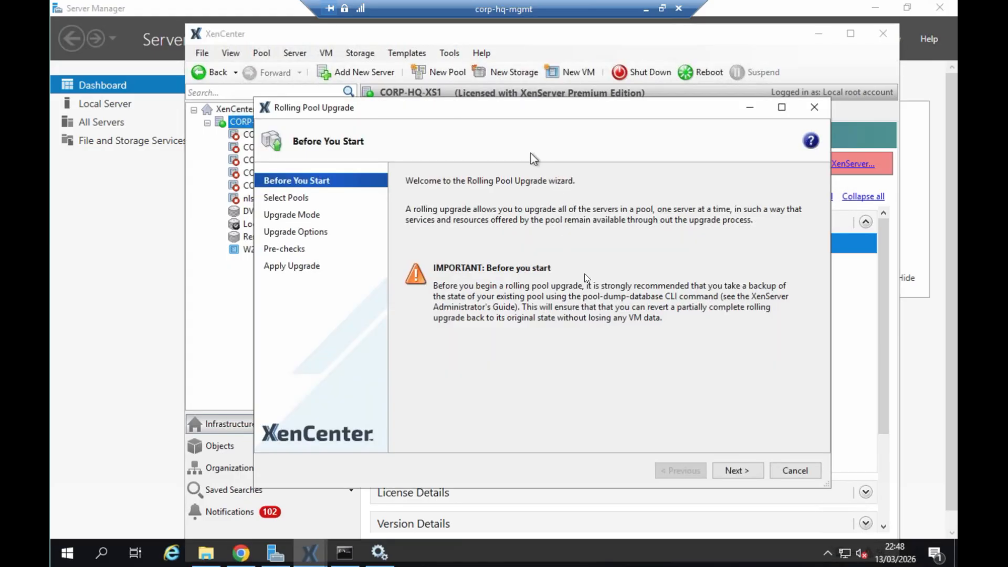
click(737, 470)
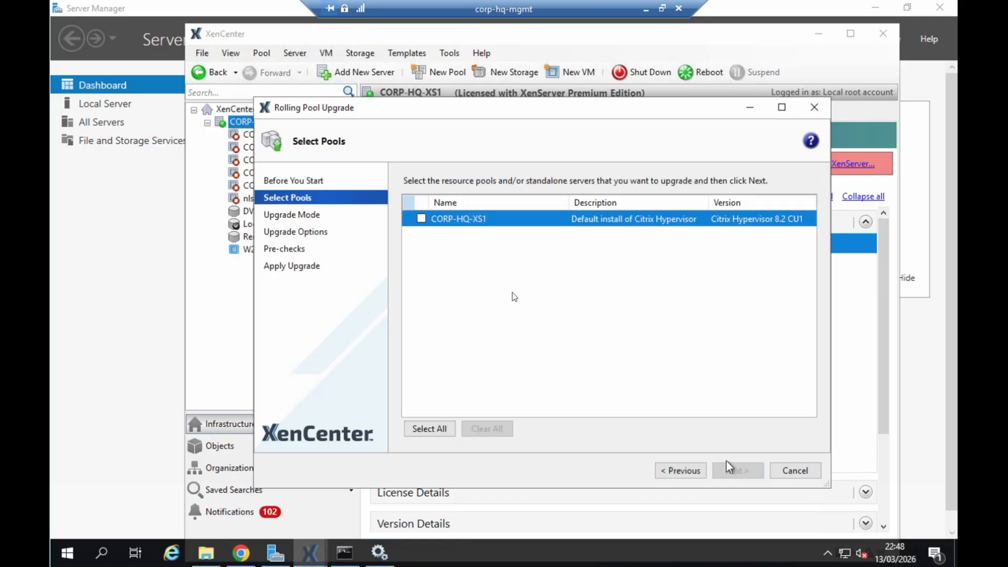
click(421, 219)
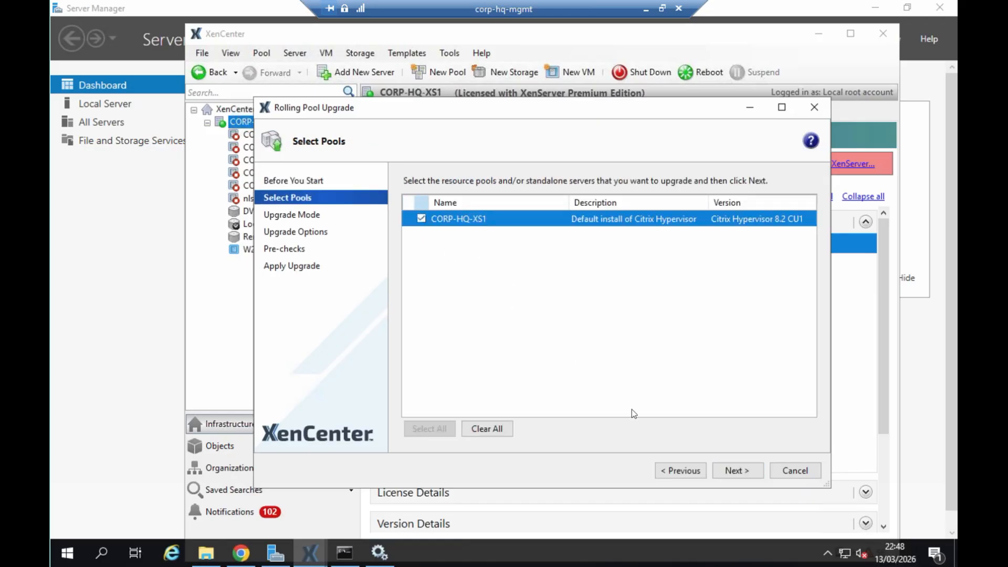
click(729, 472)
- Choose the automatic upgrade mode with NFS install files located at 192.168.100.183:/xenserver
click(436, 292)
click(436, 316)
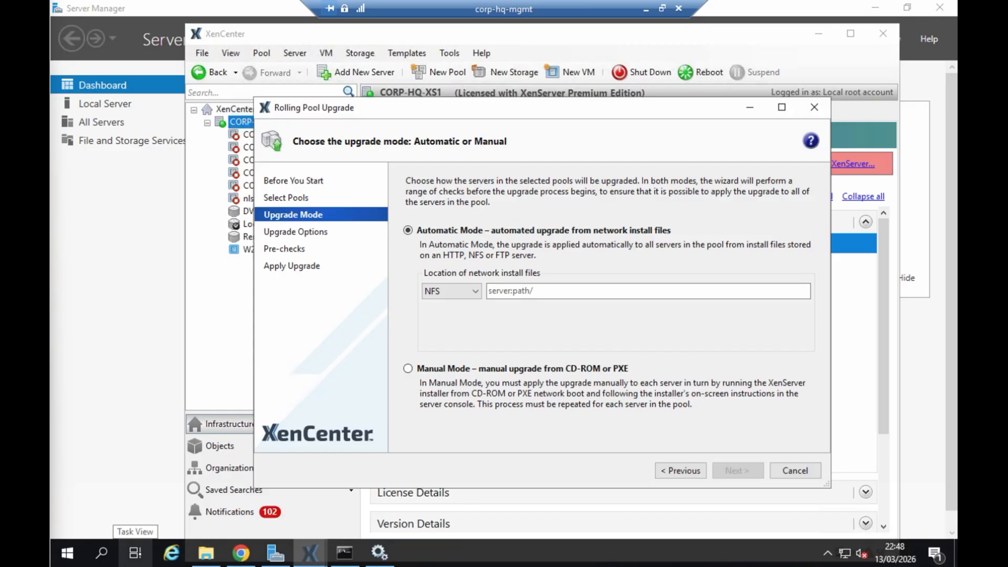
click(600, 291)
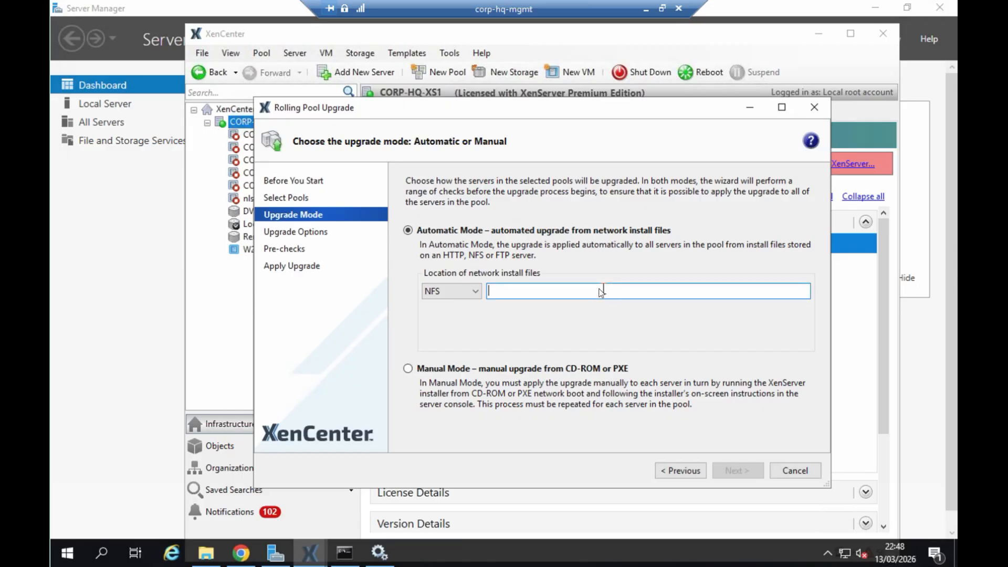
text(10.100.100.103:/xenserver/)
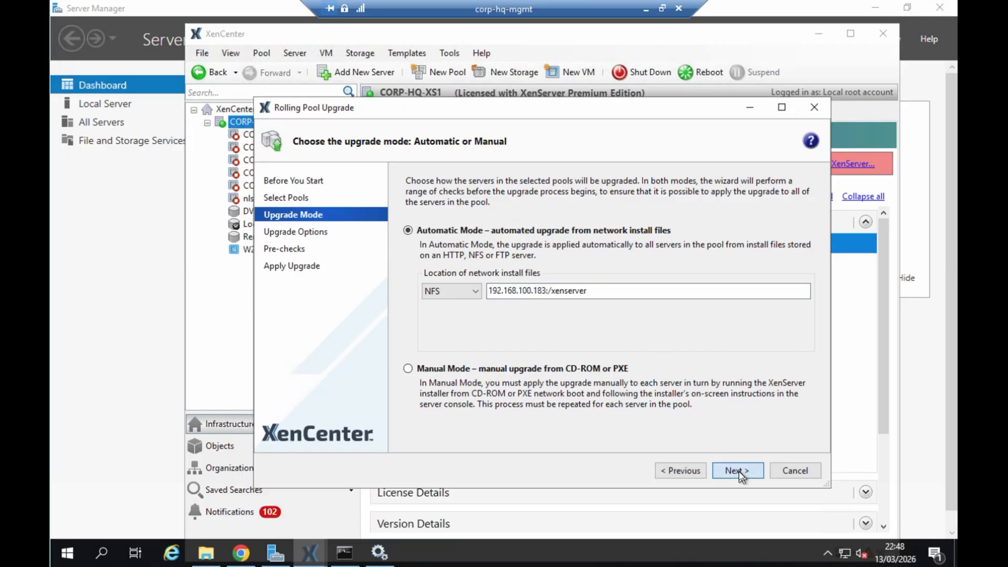
click(738, 471)
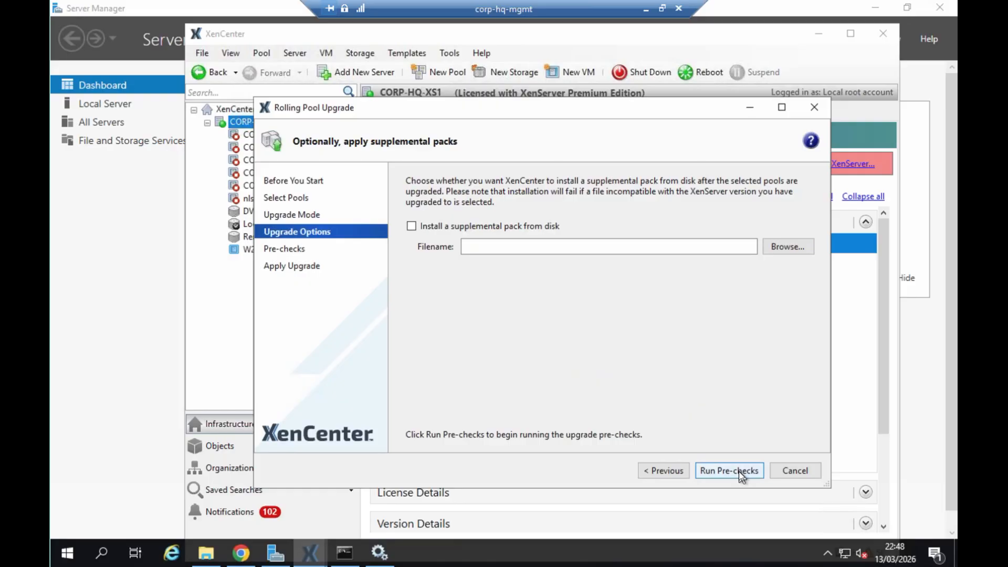
- Run the upgrade pre-checks without a supplemental pack and accept the End User Agreement
click(739, 472)
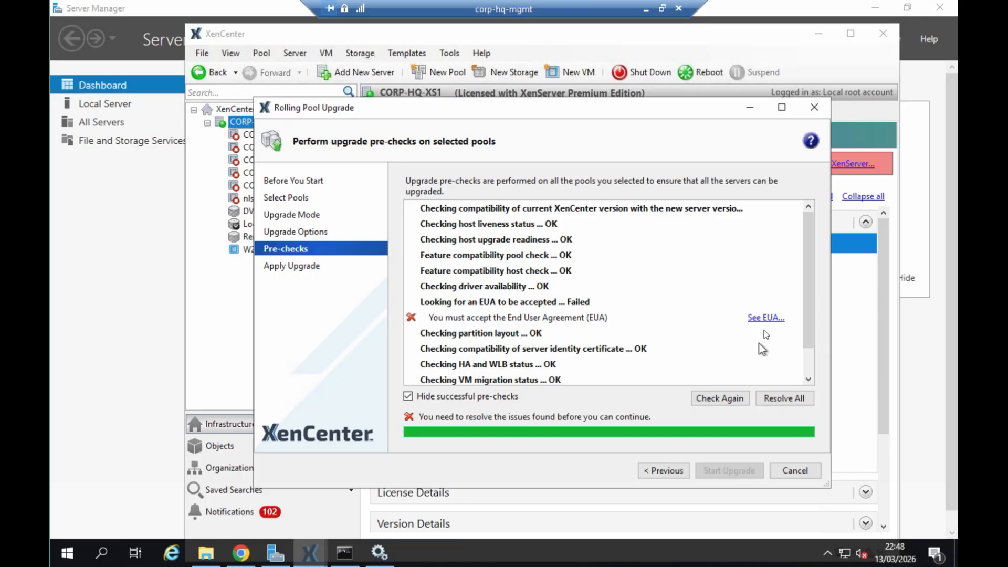
click(767, 318)
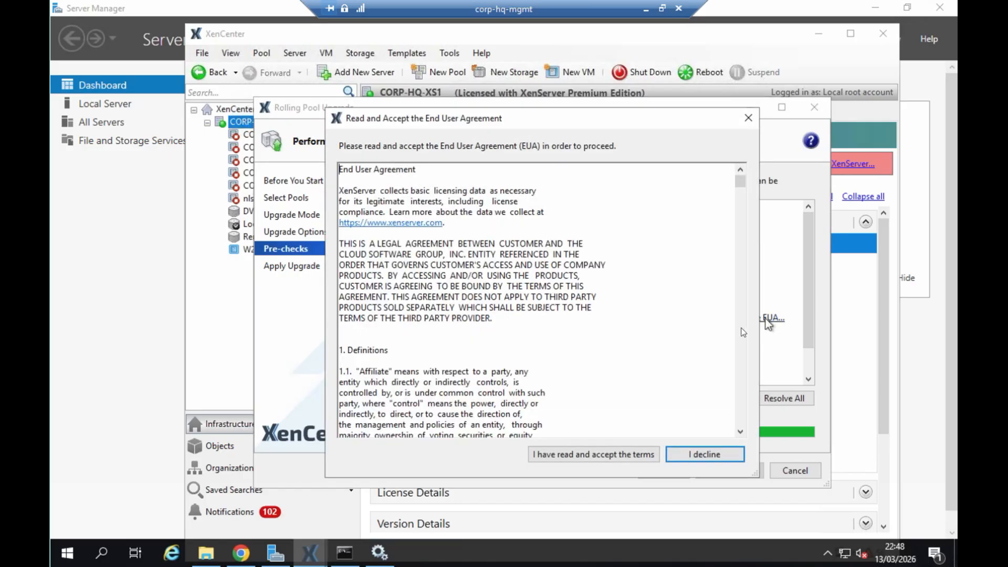
click(599, 455)
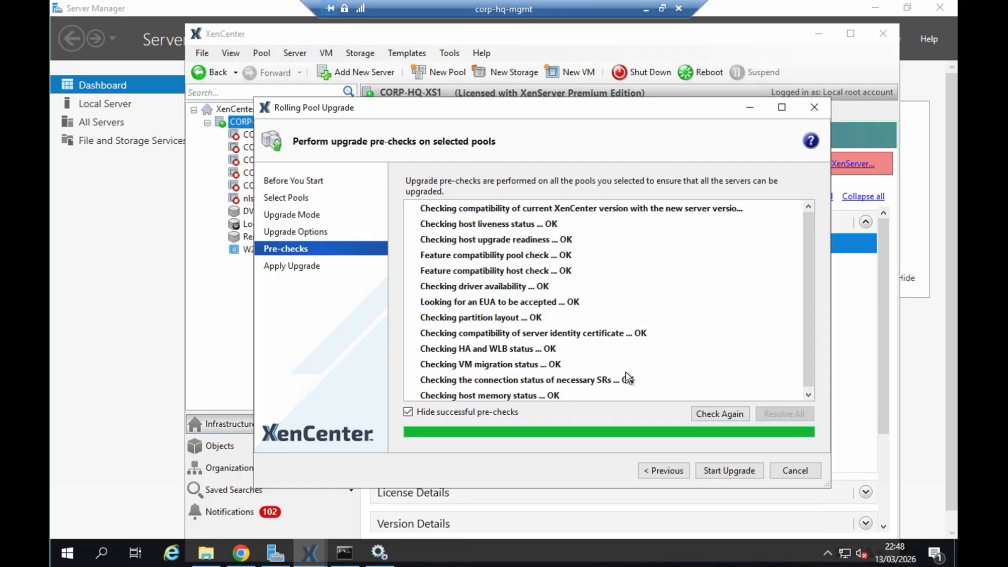
- Start the rolling upgrade of CORP-HQ-XS1 and agree to enable certificate verification on it
click(735, 470)
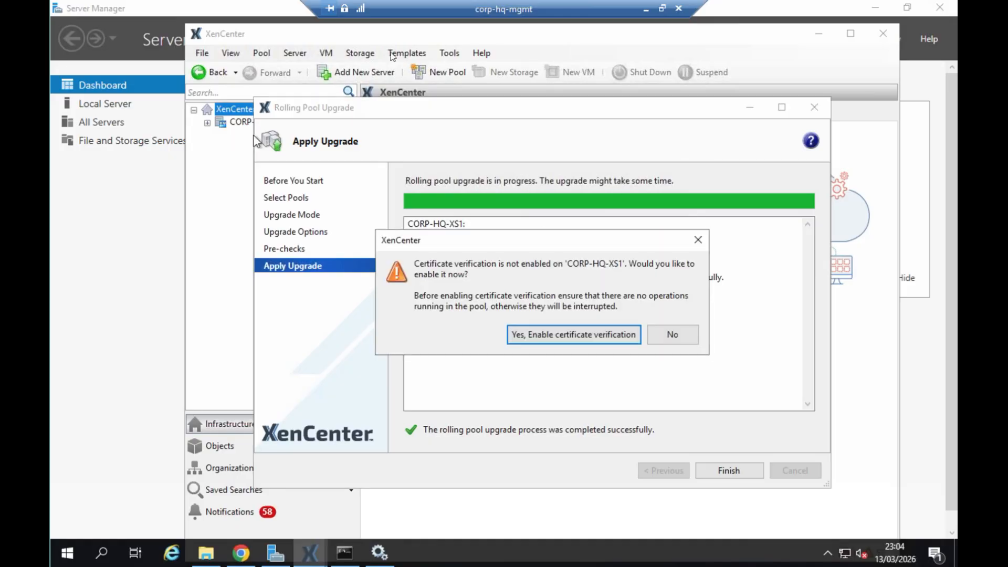
click(599, 336)
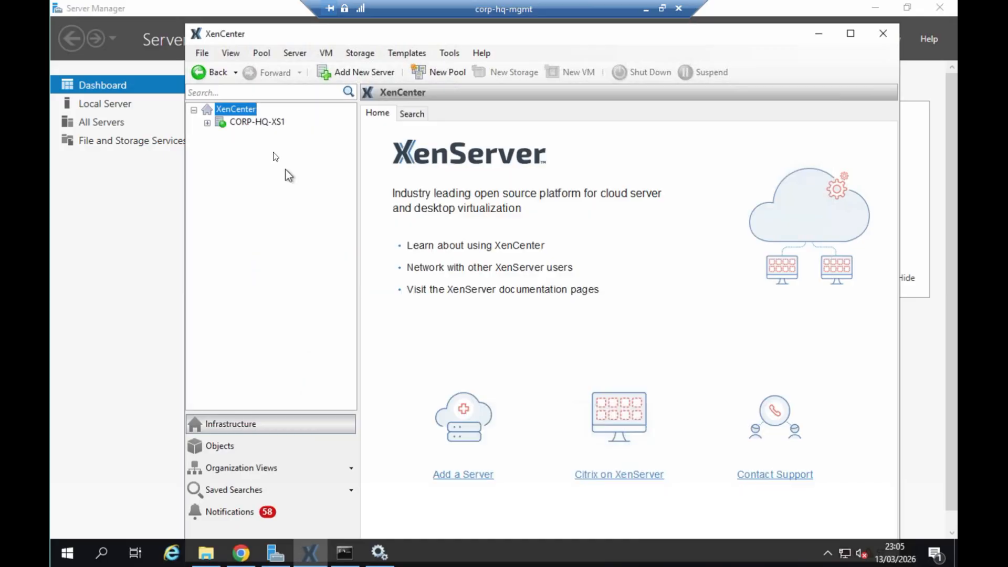
- Expand CORP-HQ-XS1 in the infrastructure tree and check the server's GPU details and virtual GPU types
click(207, 124)
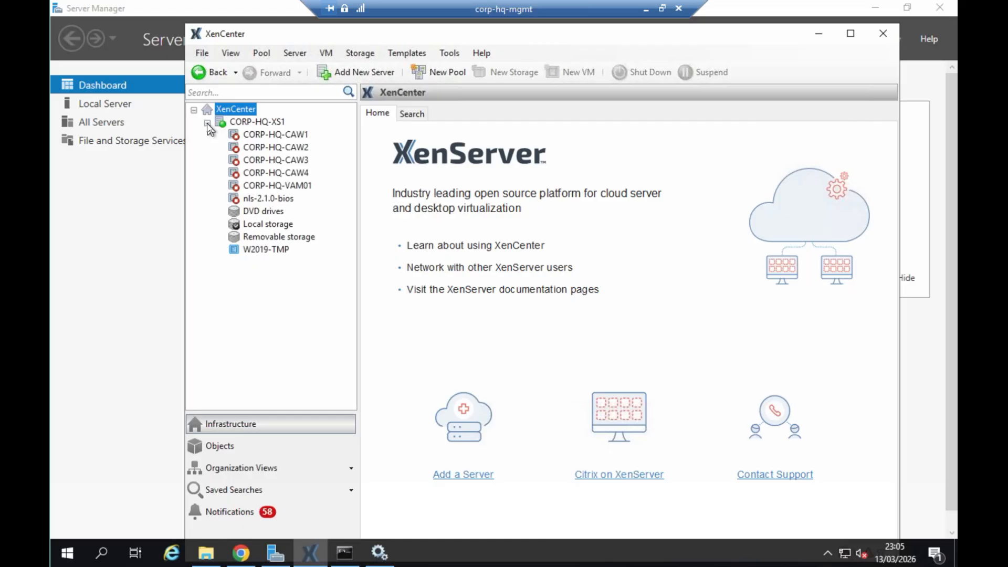
click(257, 121)
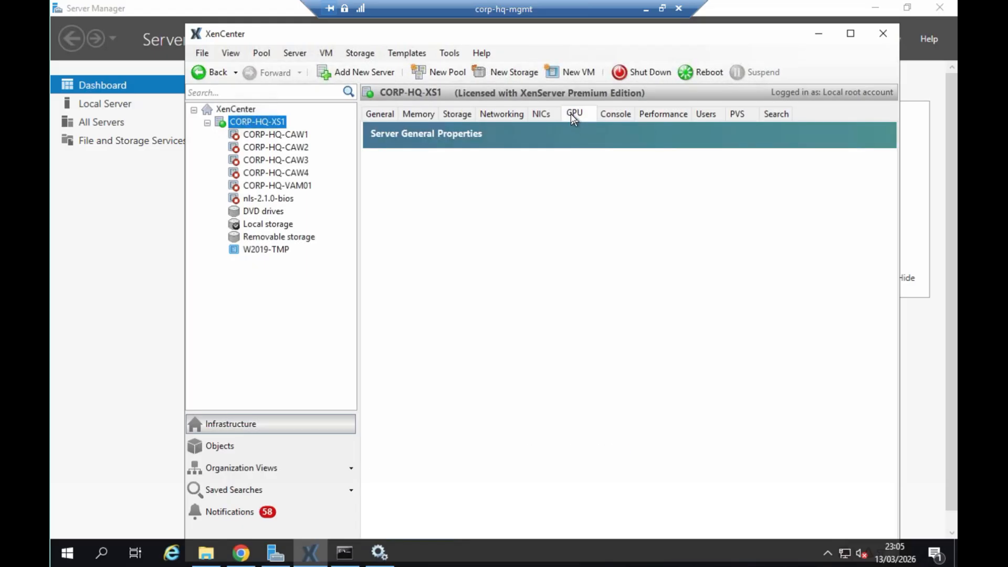
click(571, 115)
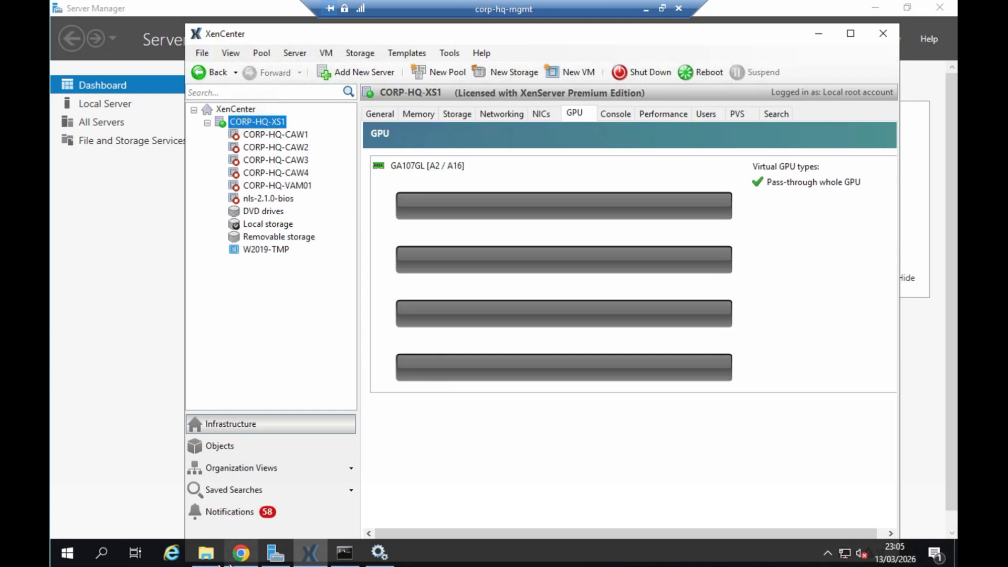
- Configure updates for CORP-HQ-XS1 under XenServer 8.4 or later, setting its update channel to Normal
mouse_move(209, 558)
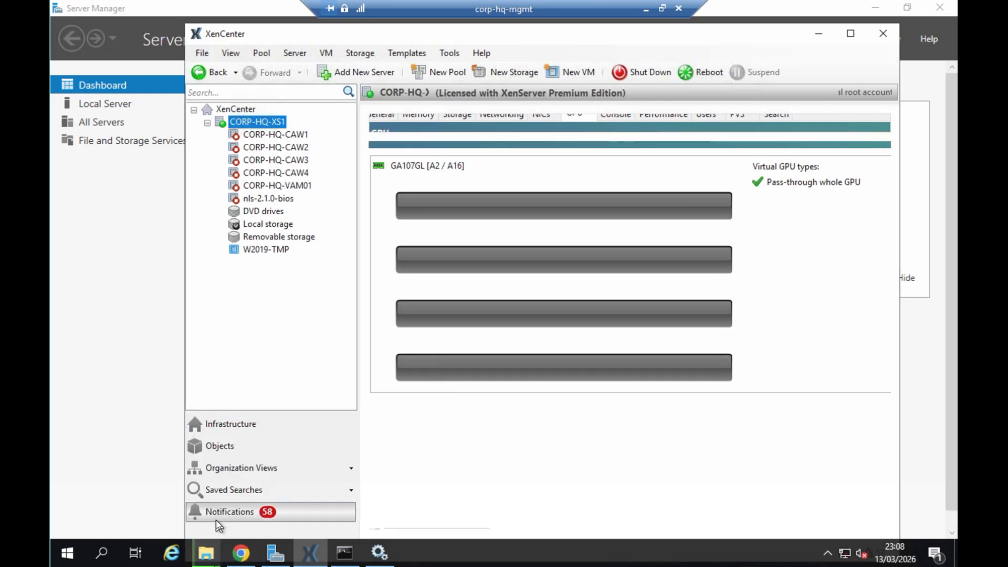
click(216, 519)
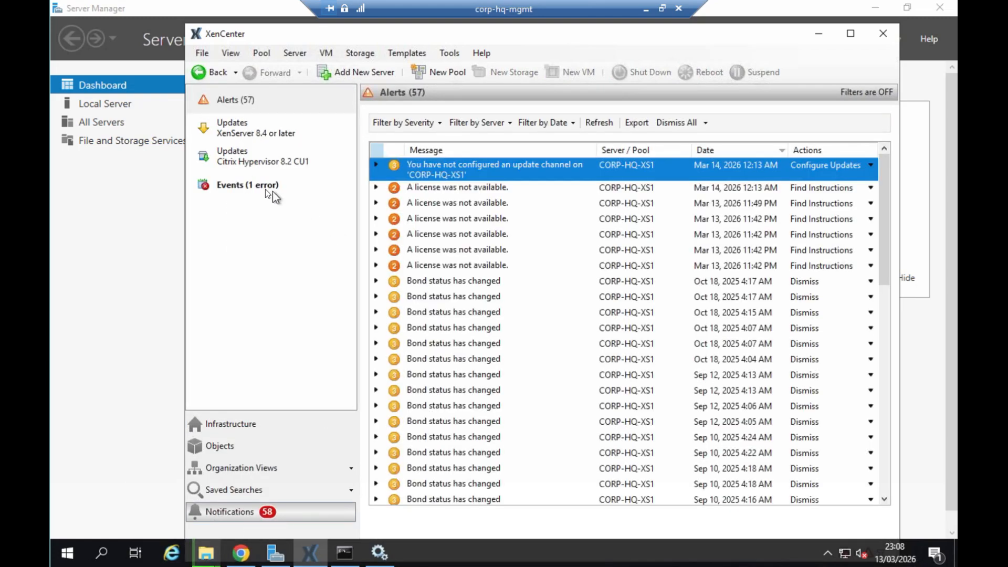
click(255, 129)
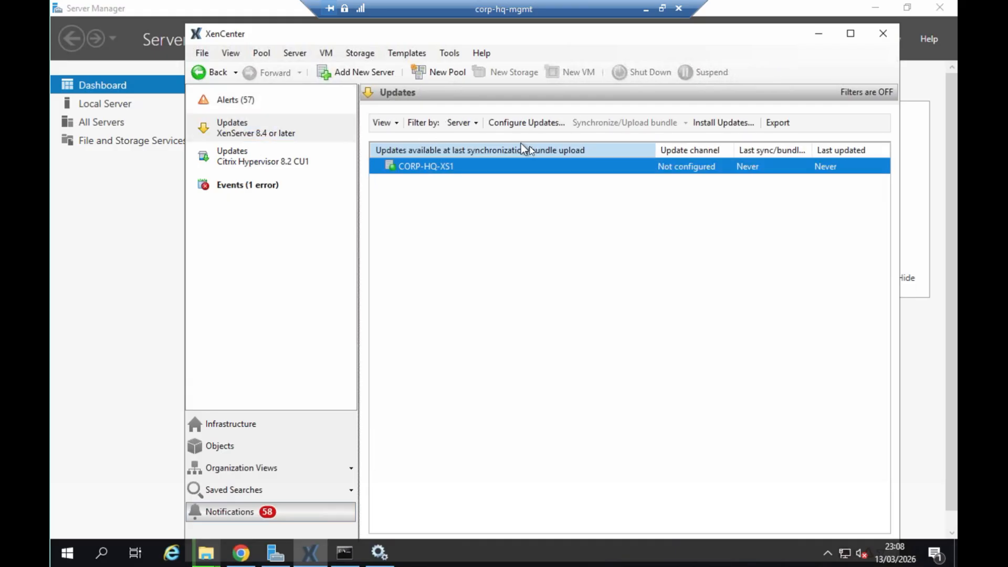
click(533, 125)
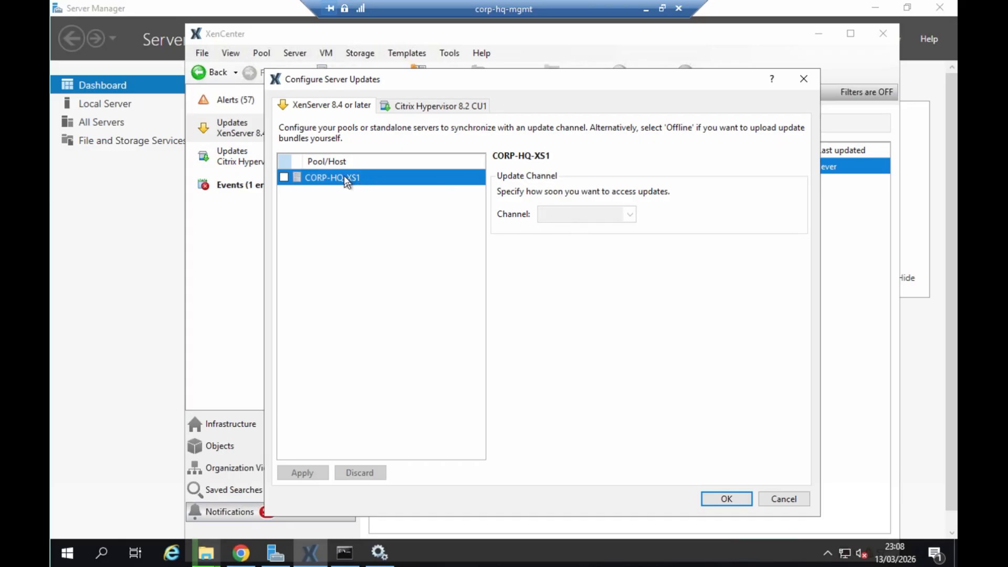
click(284, 177)
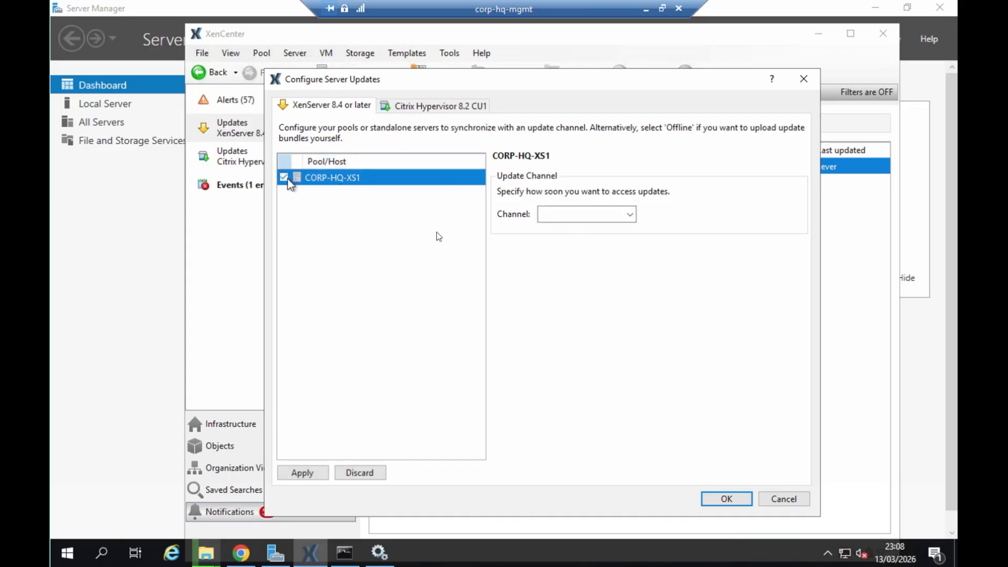
click(551, 215)
click(561, 257)
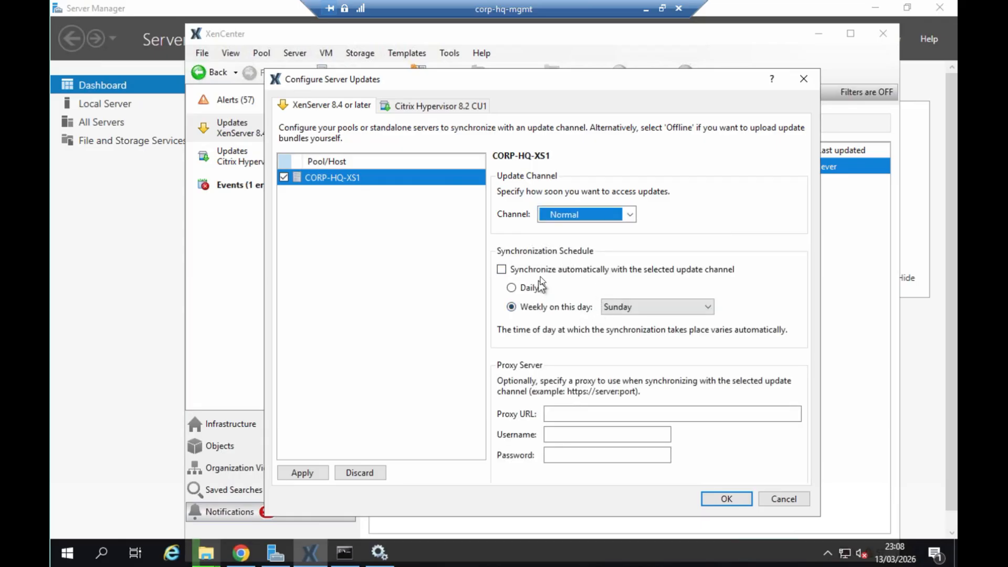
- Enable automatic weekly synchronization on Sunday with the selected channel and synchronize the server immediately
click(540, 272)
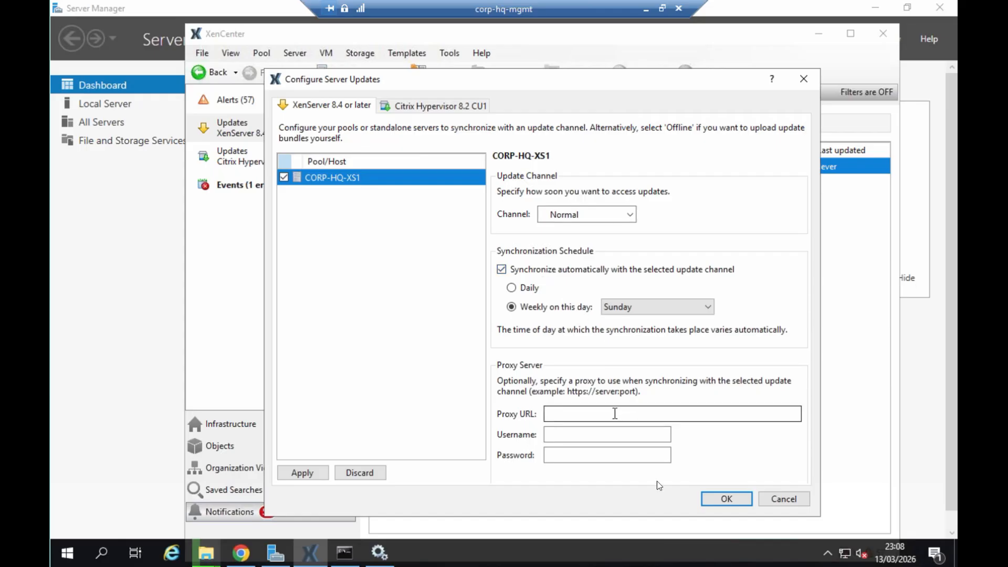
click(725, 501)
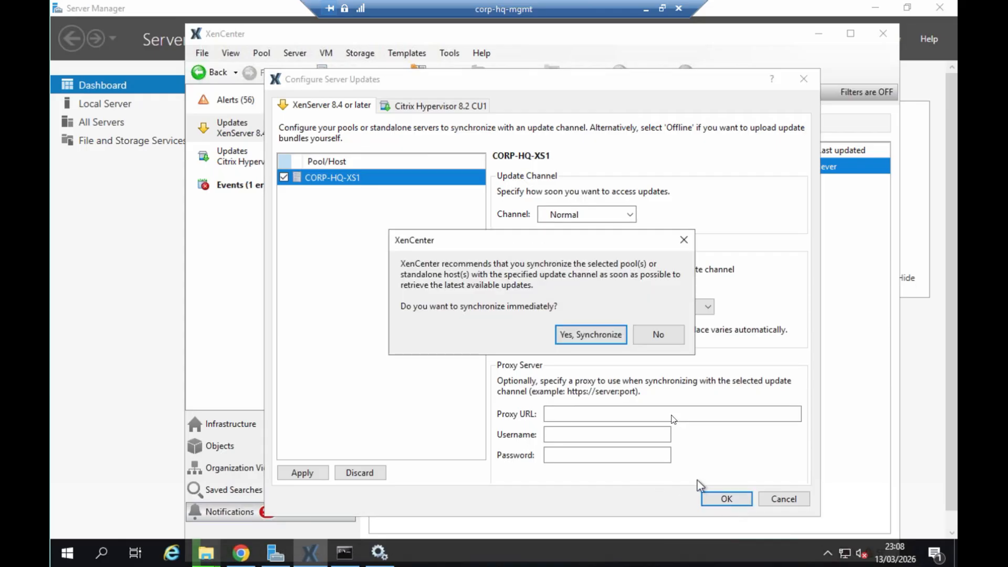
click(596, 336)
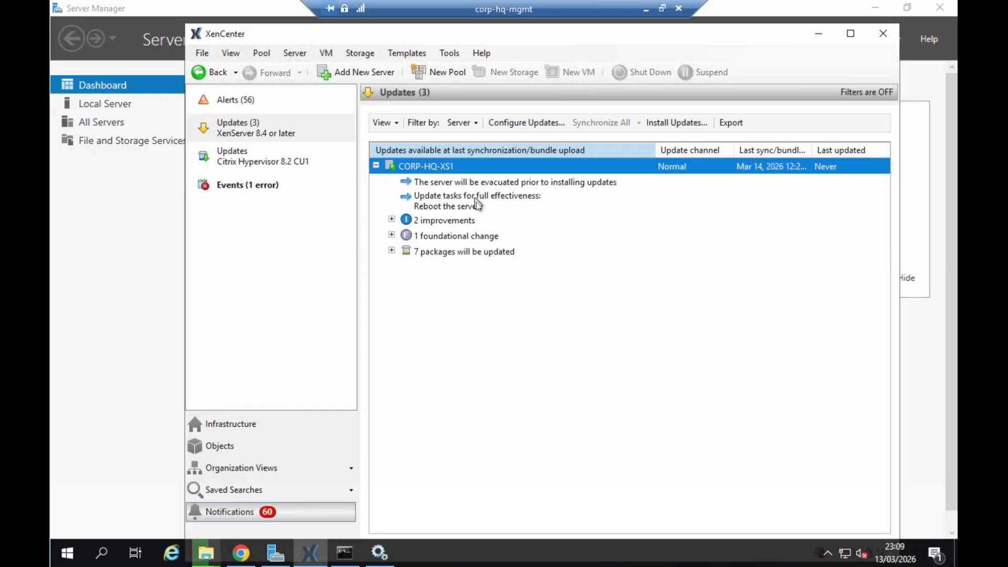
- Review the improvements listed for CORP-HQ-XS1 and synchronize all servers with their update channel again
click(392, 220)
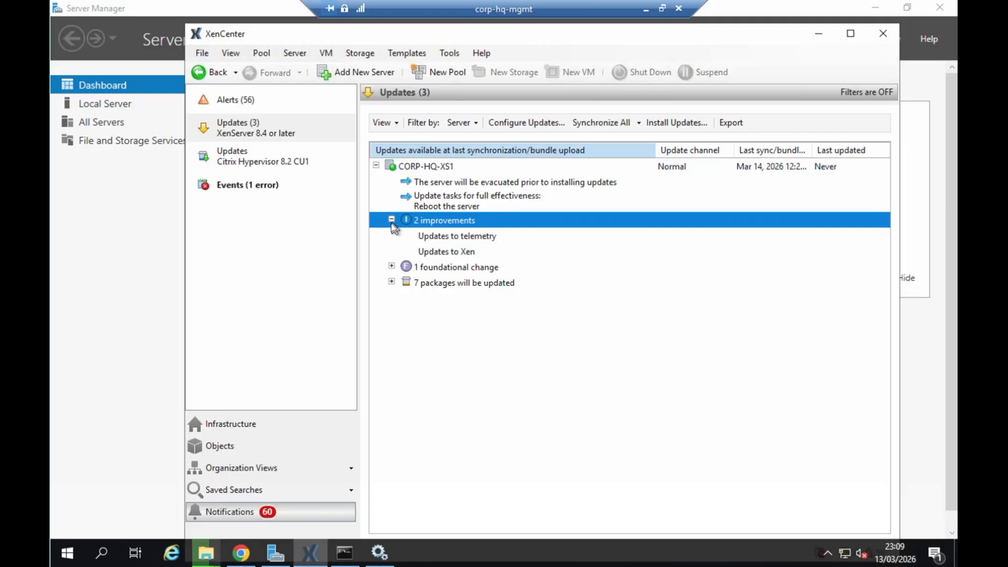
click(450, 169)
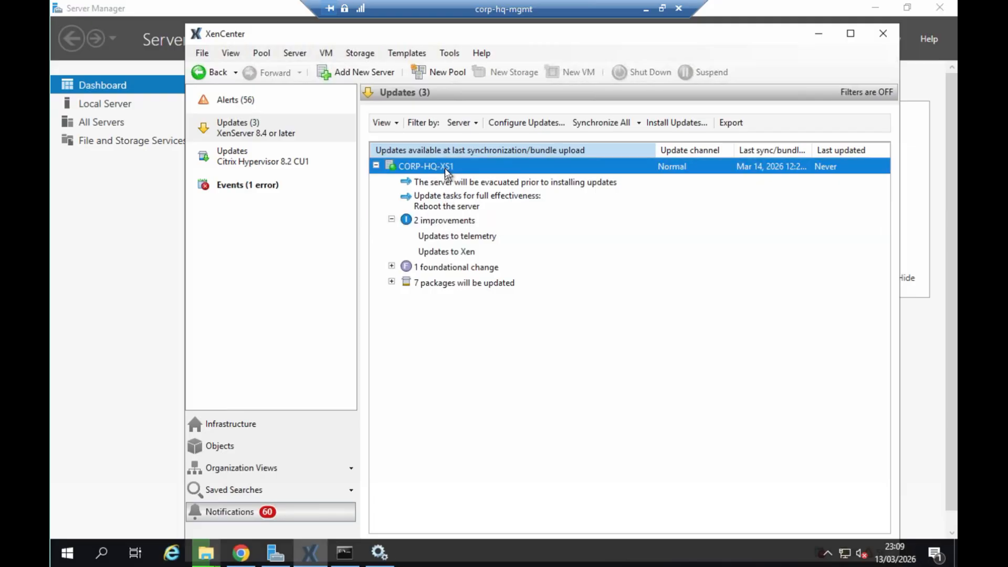
click(598, 125)
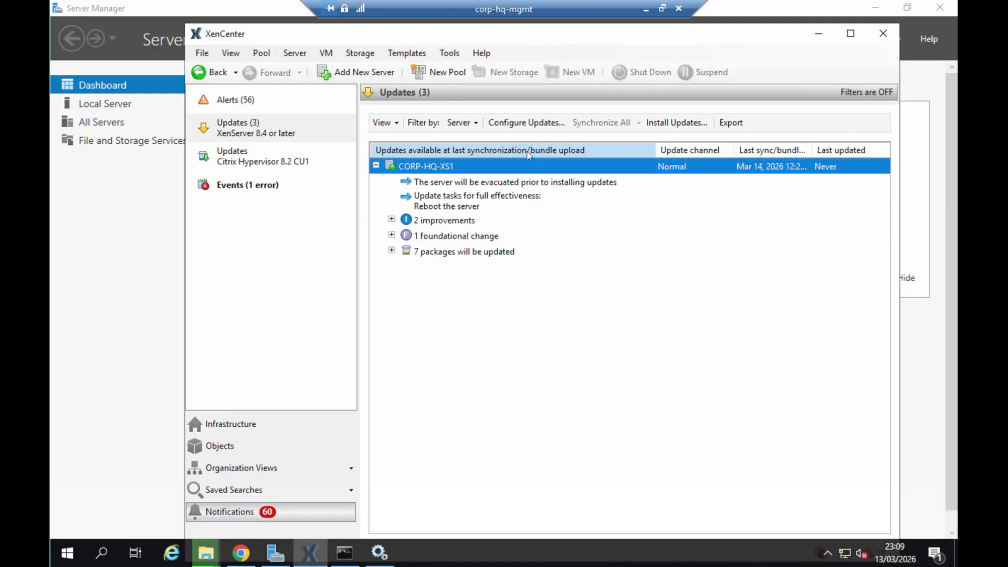
- Start installing the synchronized updates for XenServer 8.4 or later, with CORP-HQ-XS1 as the target server
click(667, 124)
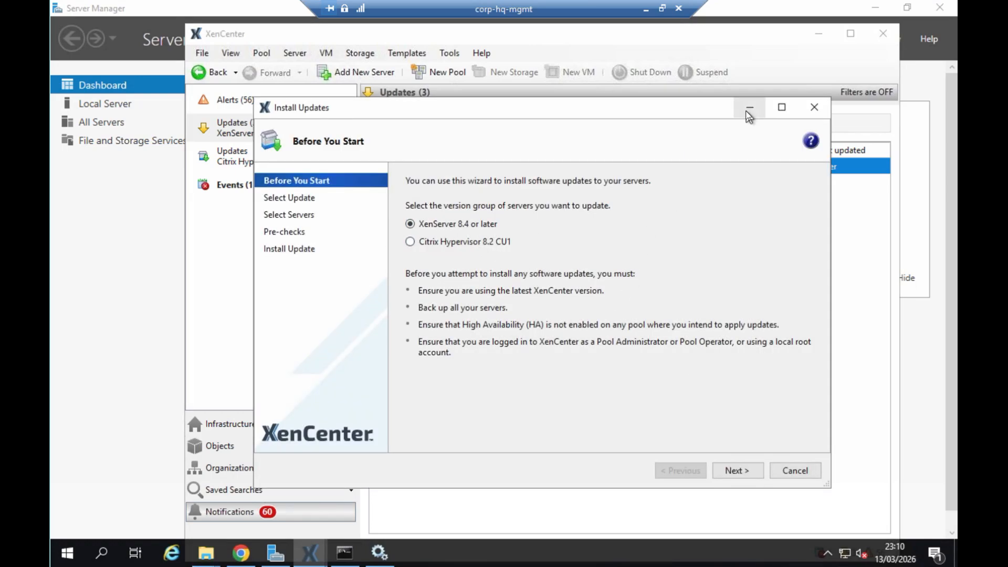
click(756, 471)
click(756, 472)
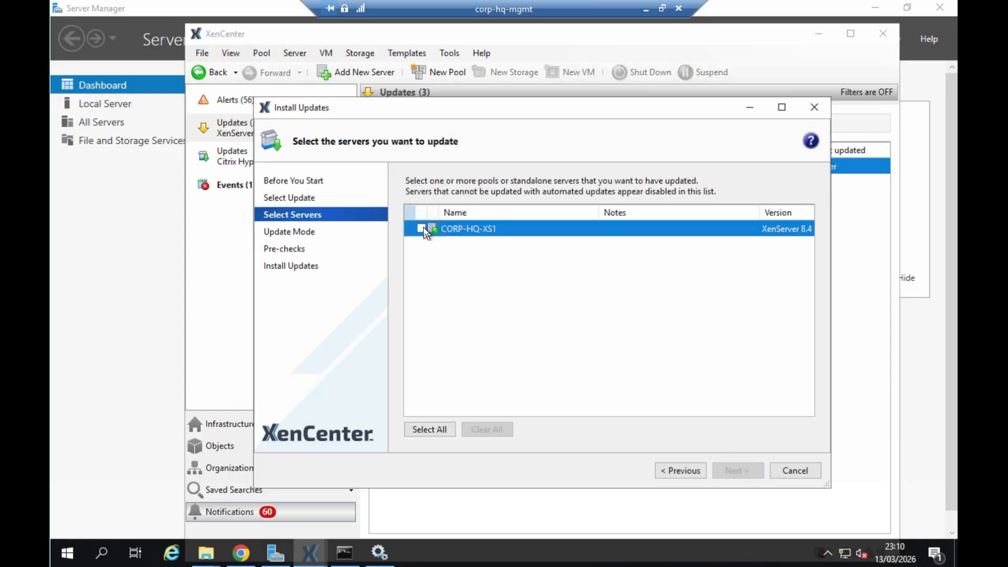
click(421, 228)
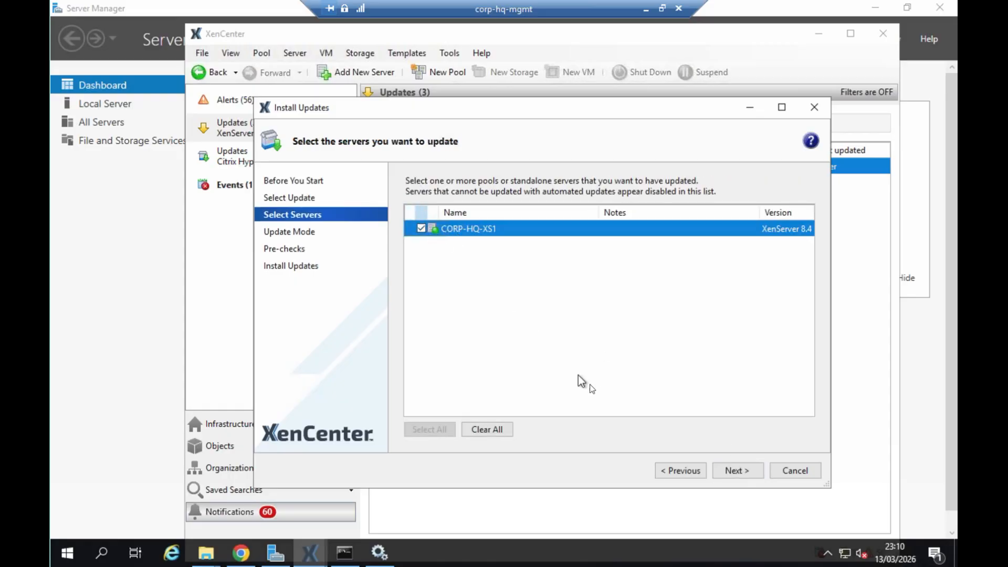
click(743, 473)
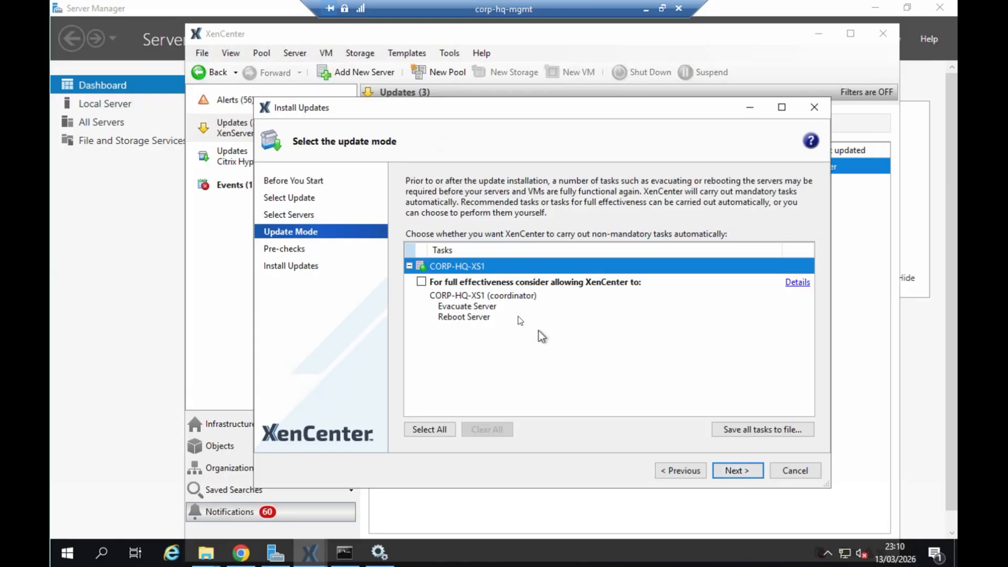
- Allow XenCenter to evacuate and reboot the server, run the pre-checks, and install the updates through to completion
click(421, 282)
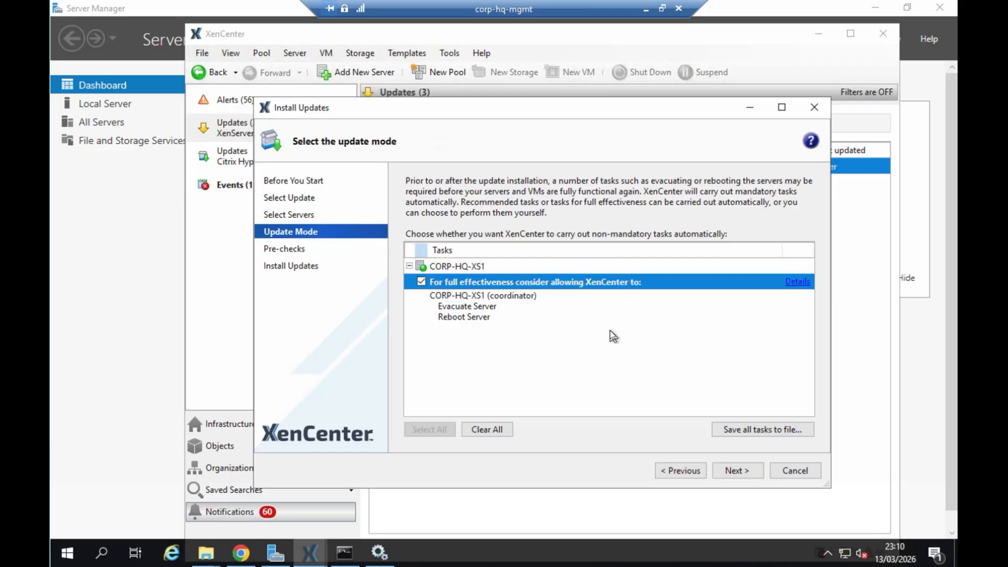
click(737, 470)
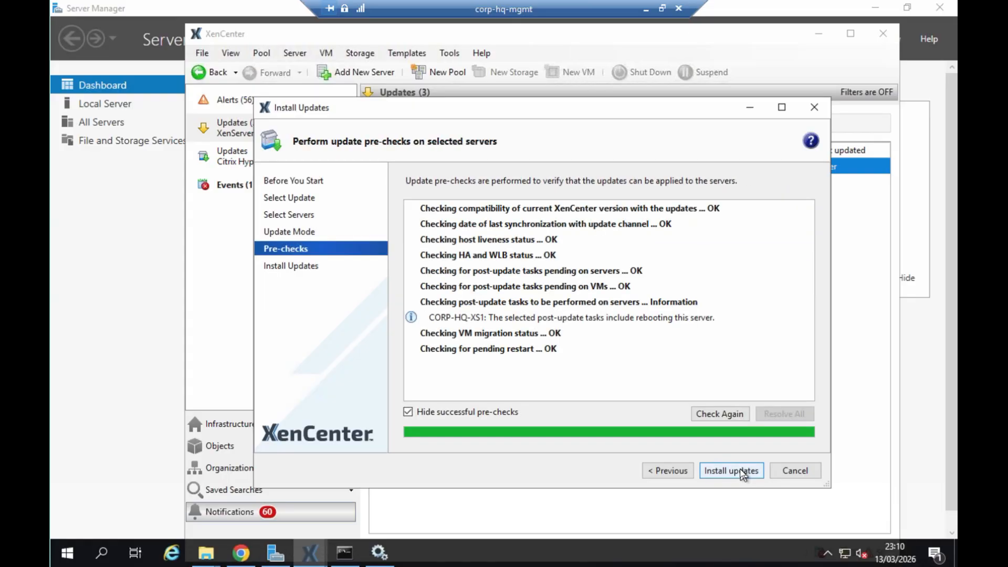
click(737, 471)
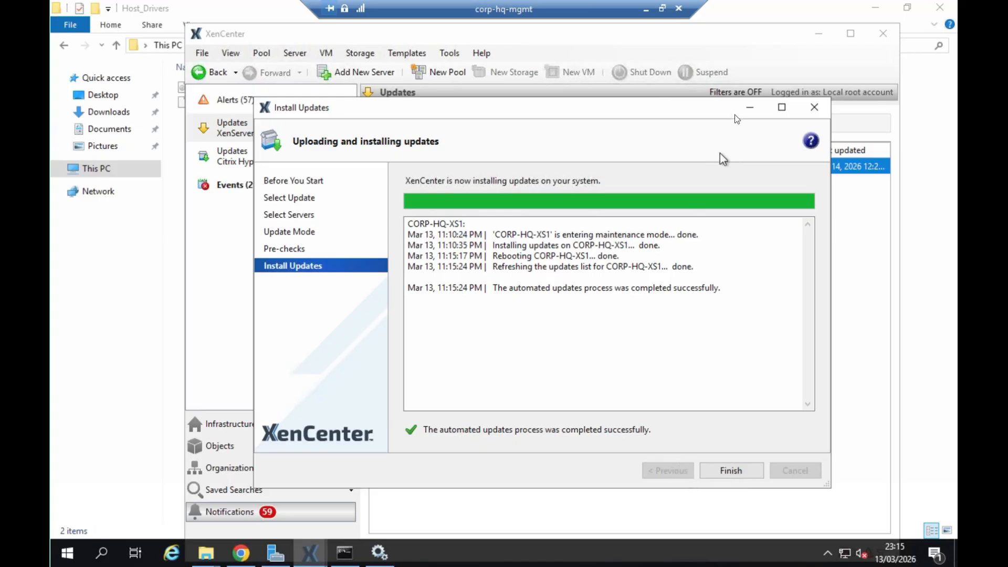
click(737, 471)
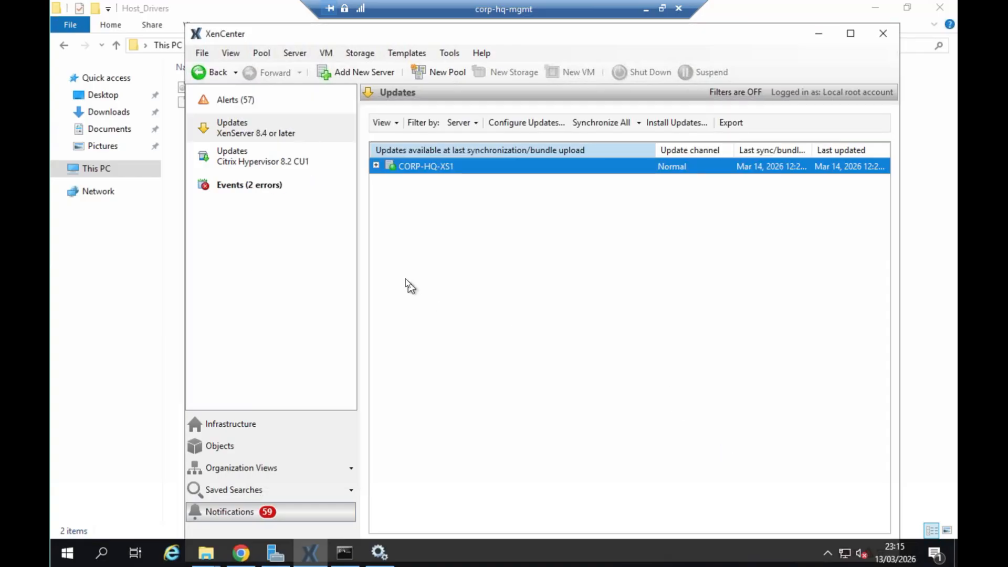
- Select CORP-HQ-XS1 in the infrastructure tree and start another update installation for the XenServer 8.4 or later group
click(250, 424)
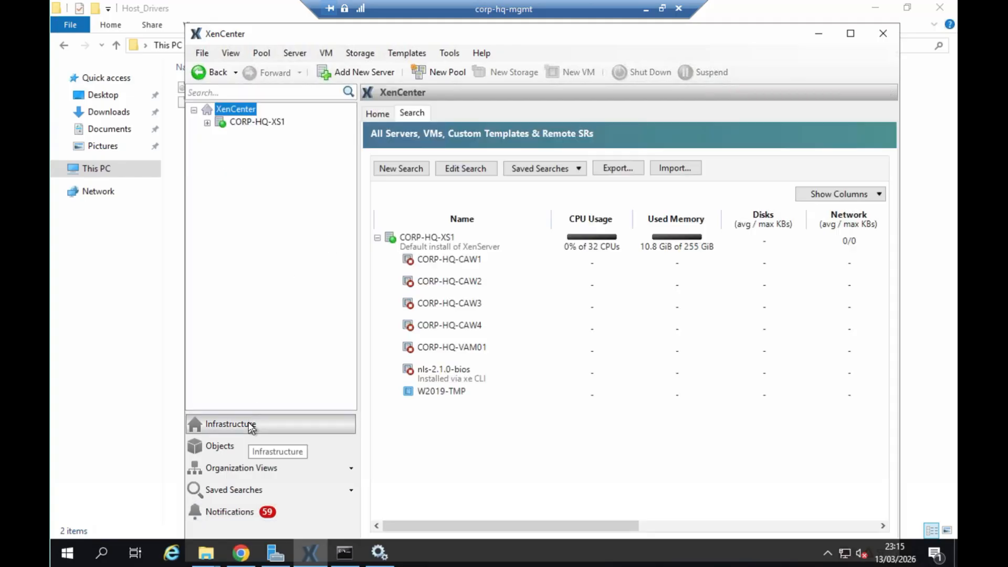
click(207, 124)
click(251, 122)
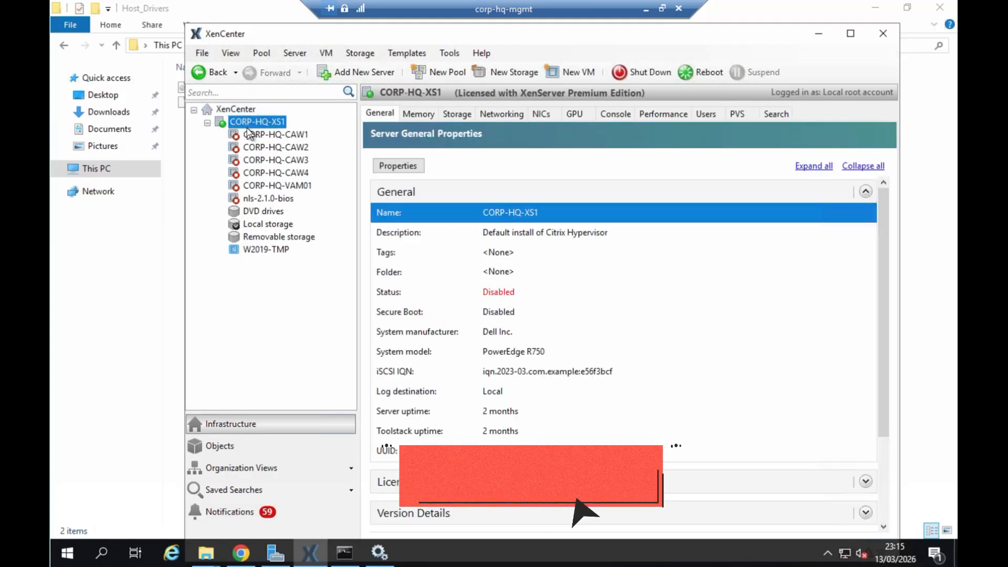
click(448, 54)
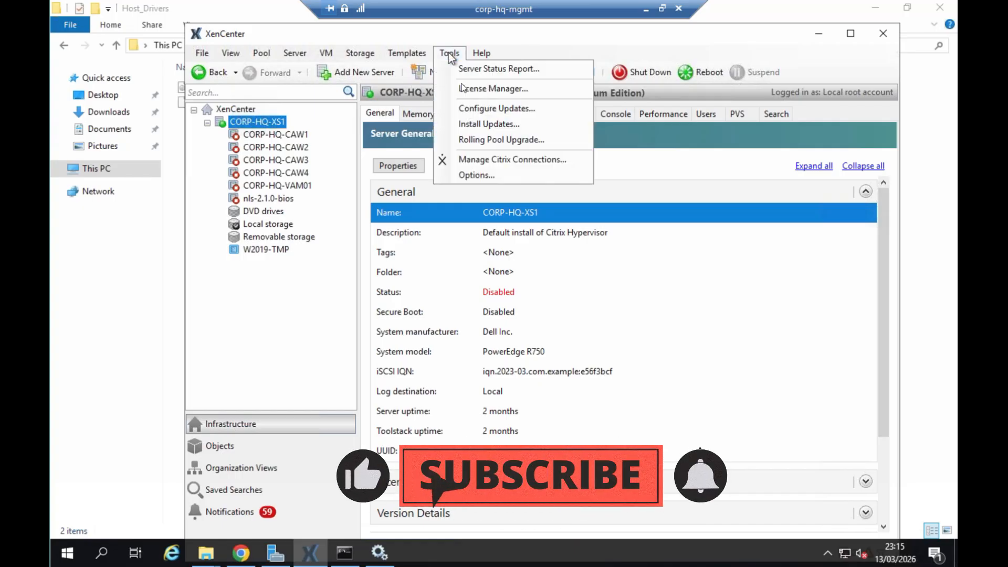
click(489, 125)
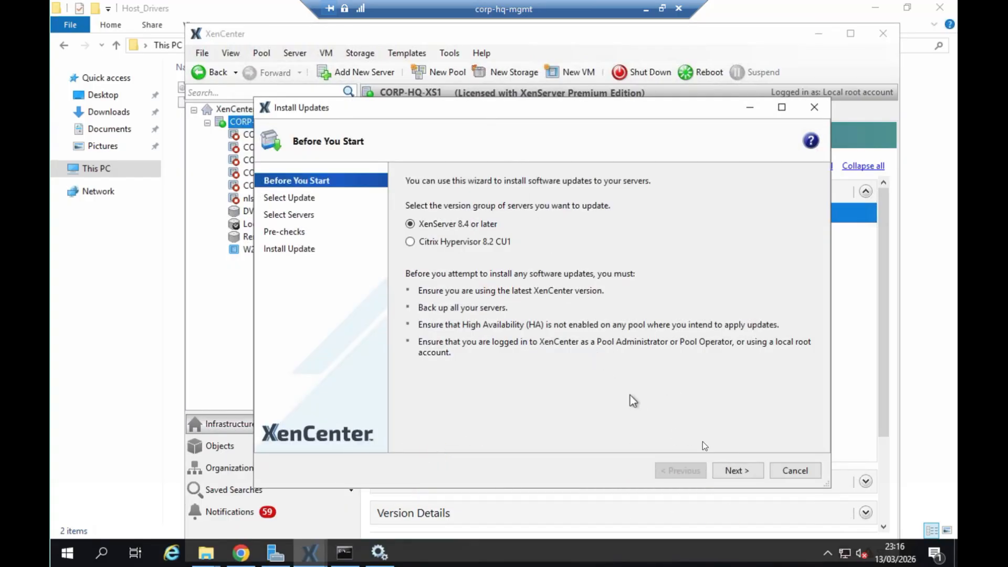
click(744, 471)
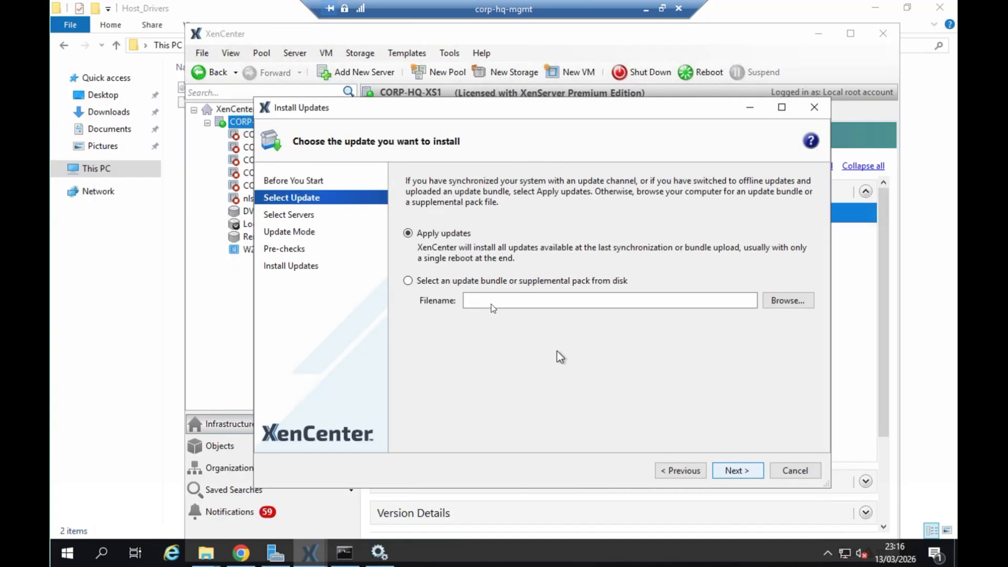
- Choose to install from disk and load NVIDIA-vGPU-xenserver-8-580.126.08.x86_64.iso from the NVIDIA GRID Host_Drivers folder in C:\temp
click(475, 285)
click(793, 301)
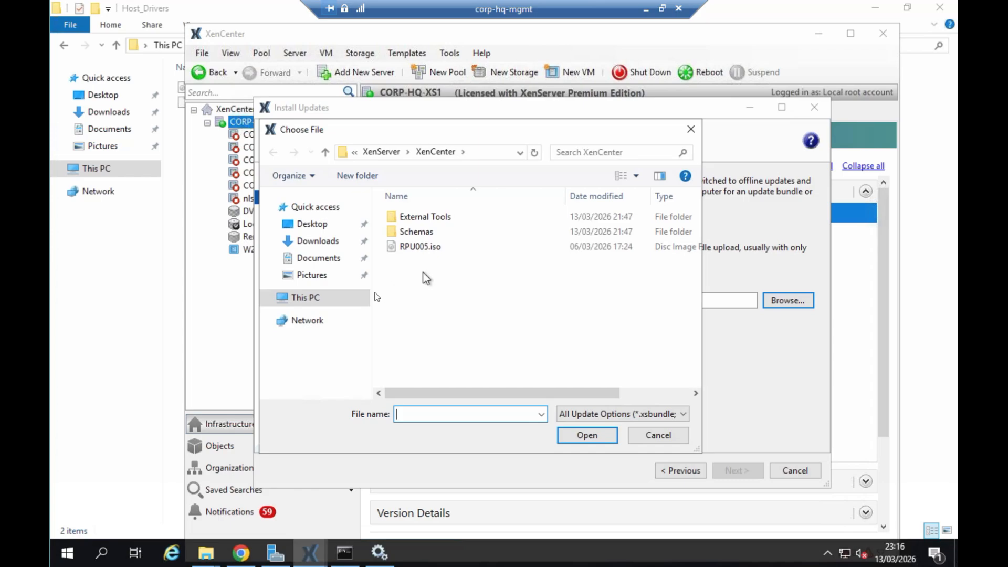
click(321, 297)
double_click(454, 362)
double_click(411, 294)
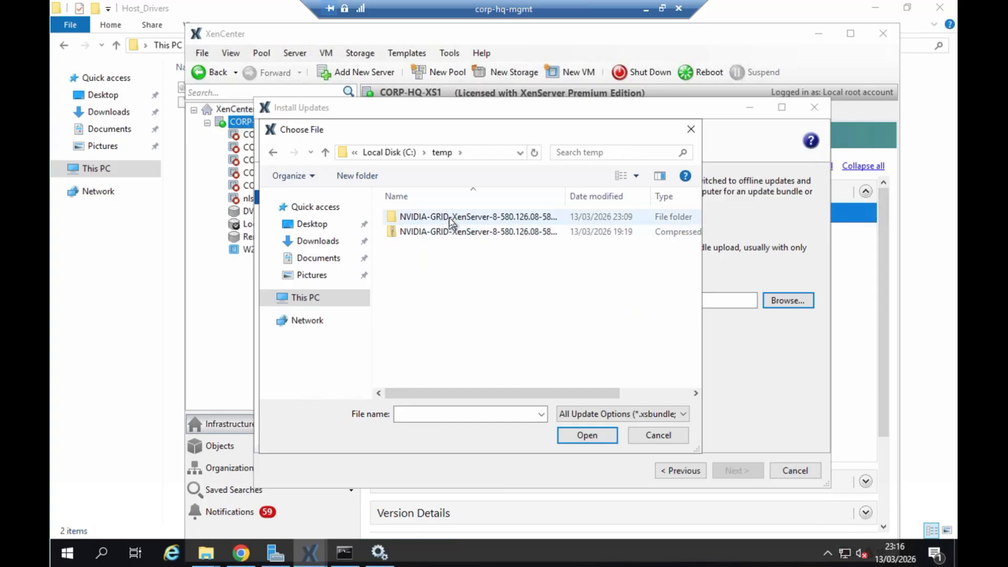
double_click(450, 219)
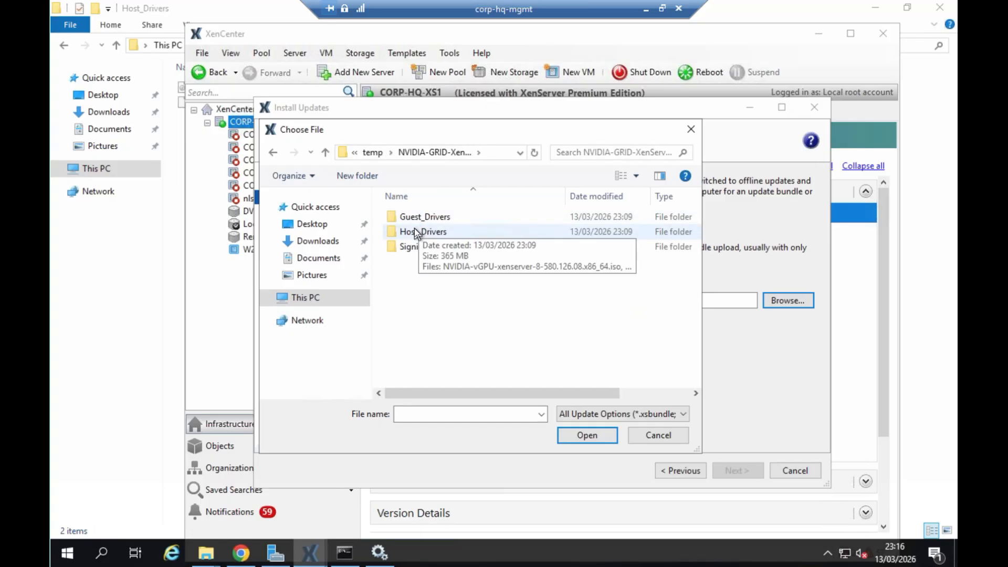
double_click(415, 231)
double_click(452, 221)
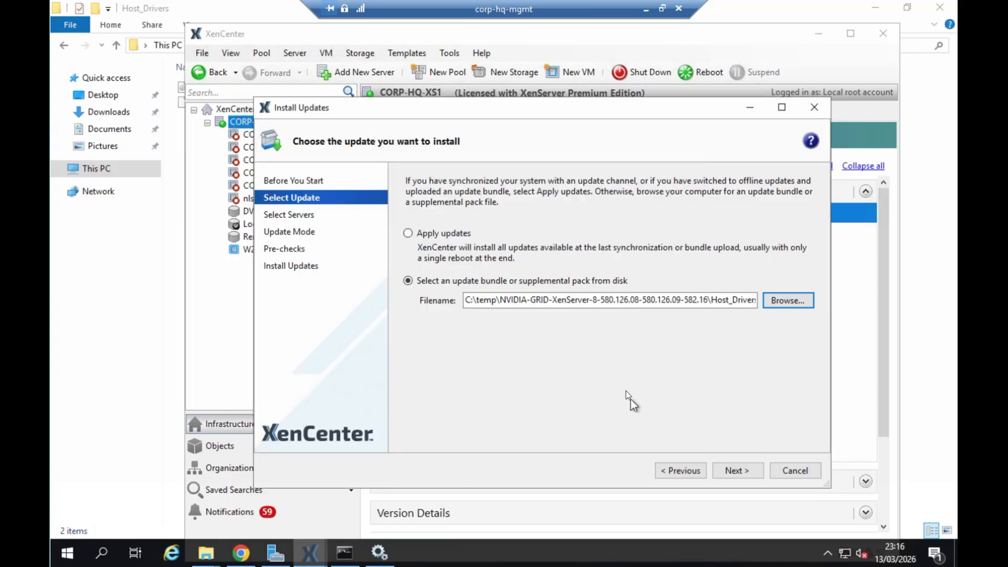
- Upload the NVIDIA vGPU supplemental pack to CORP-HQ-XS1 and run the update pre-checks
click(747, 473)
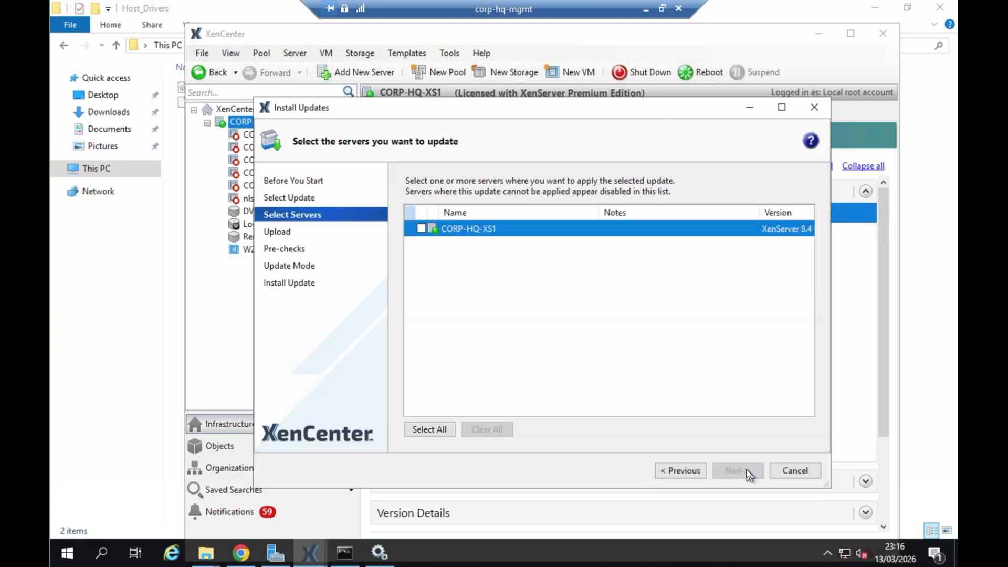
click(421, 228)
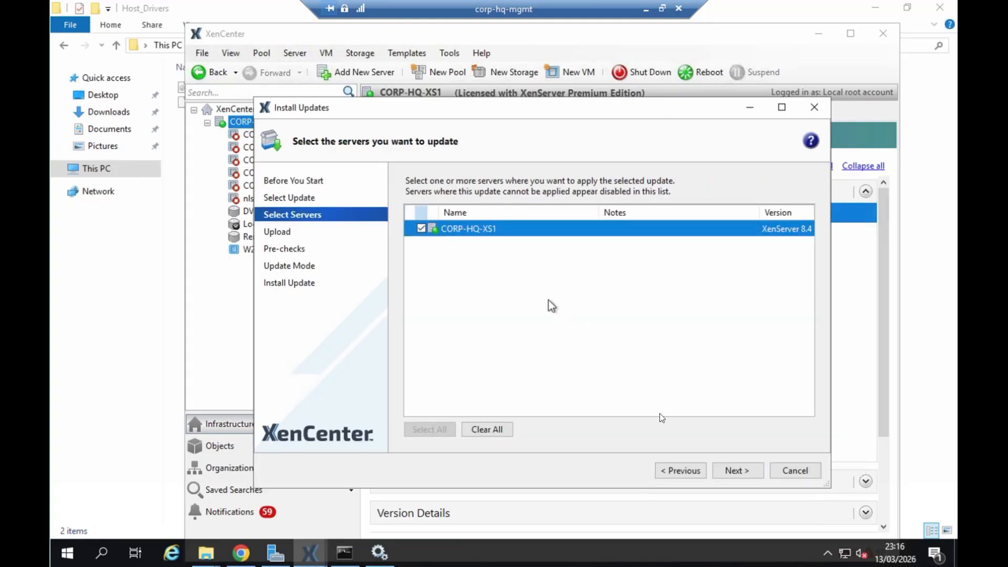
click(739, 469)
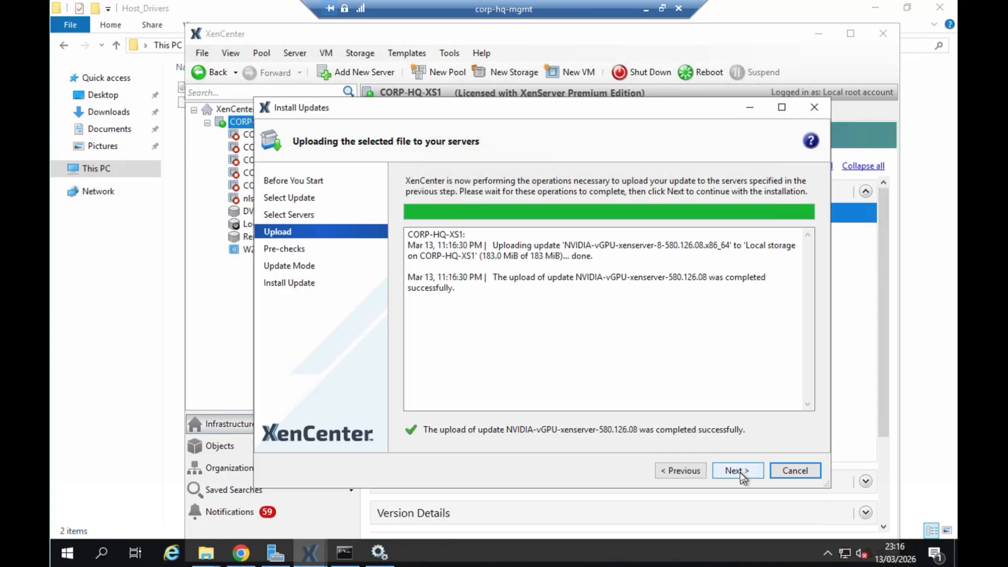
click(742, 475)
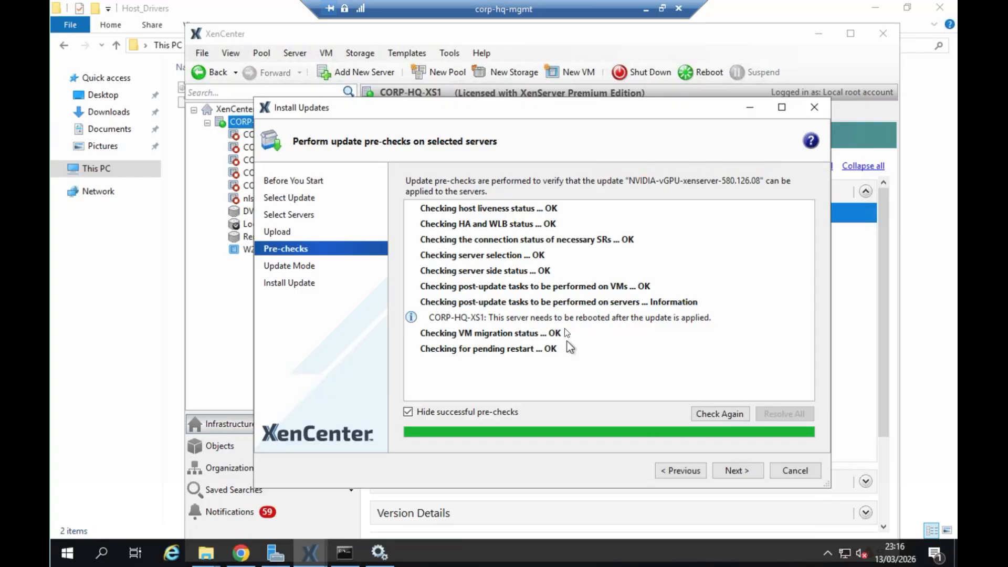
- Install the NVIDIA vGPU pack, letting XenCenter carry out the post-update tasks, and finish the wizard
click(737, 469)
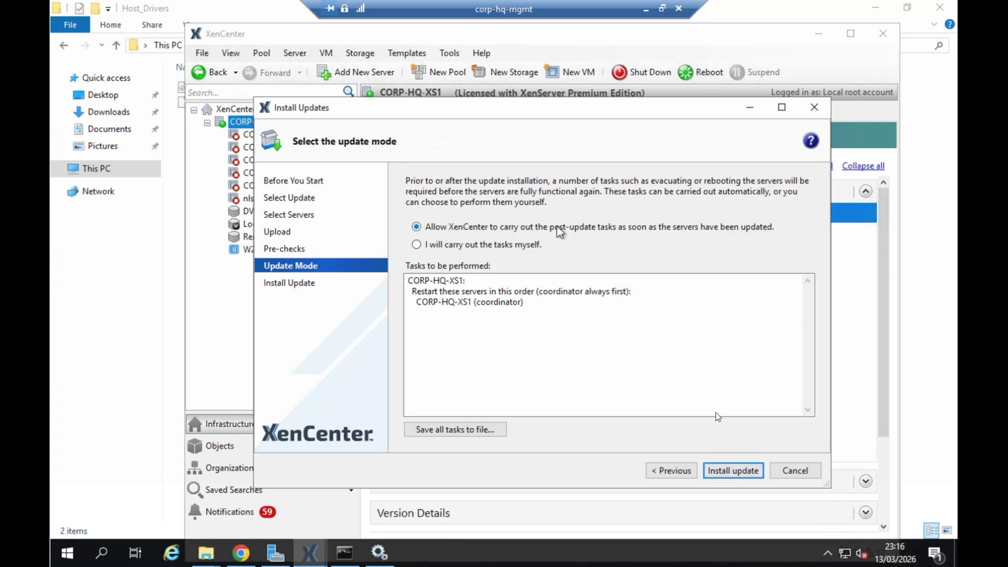
click(738, 472)
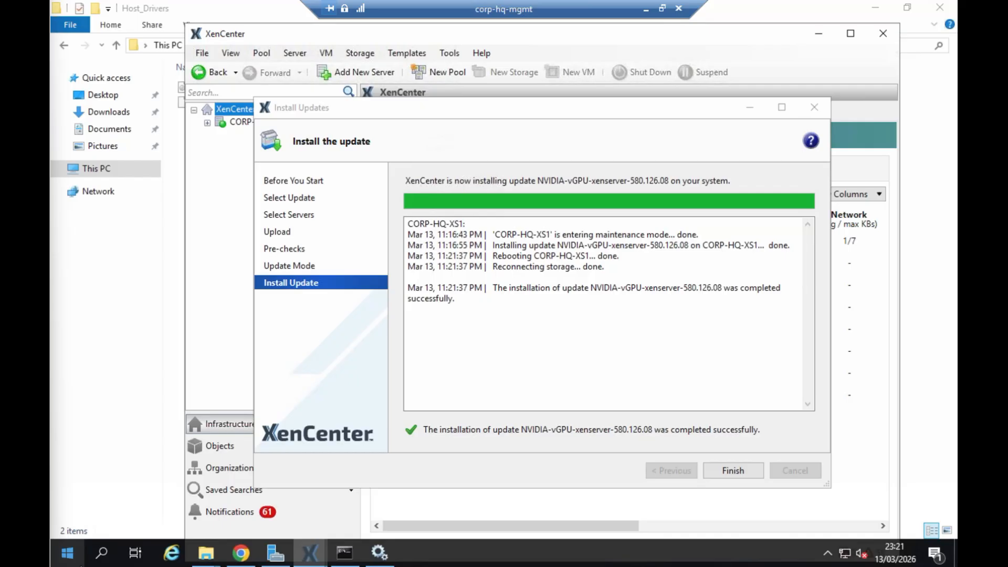
click(731, 472)
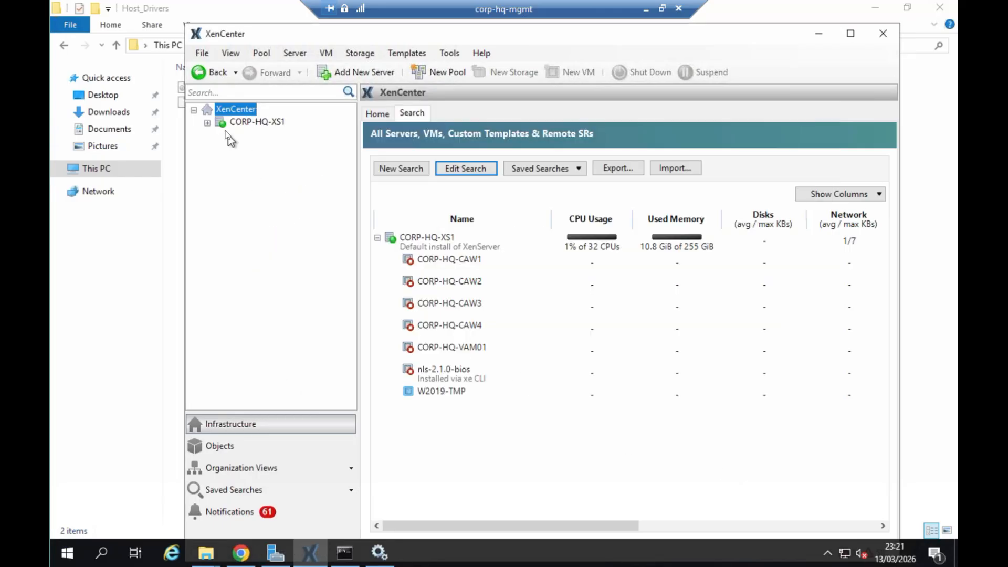
- Expand CORP-HQ-XS1, check the virtual GPU types in its GPU details, and maximize the XenCenter window
click(208, 123)
click(259, 135)
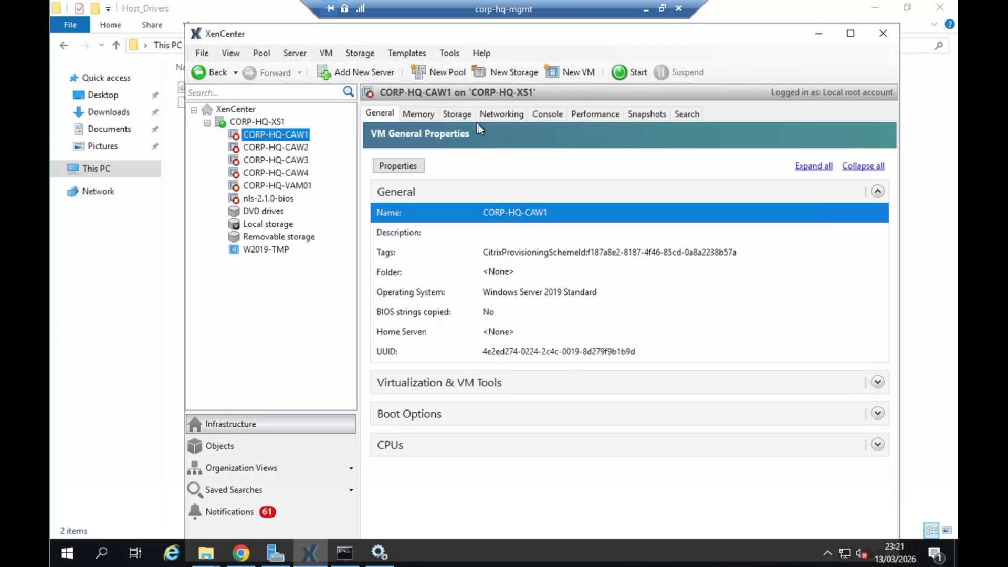
click(270, 120)
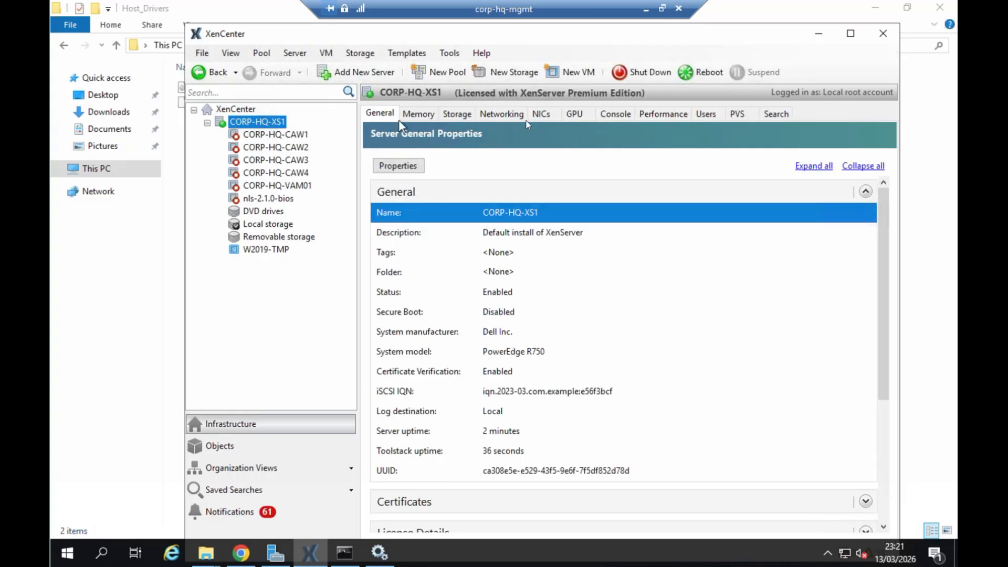
click(572, 115)
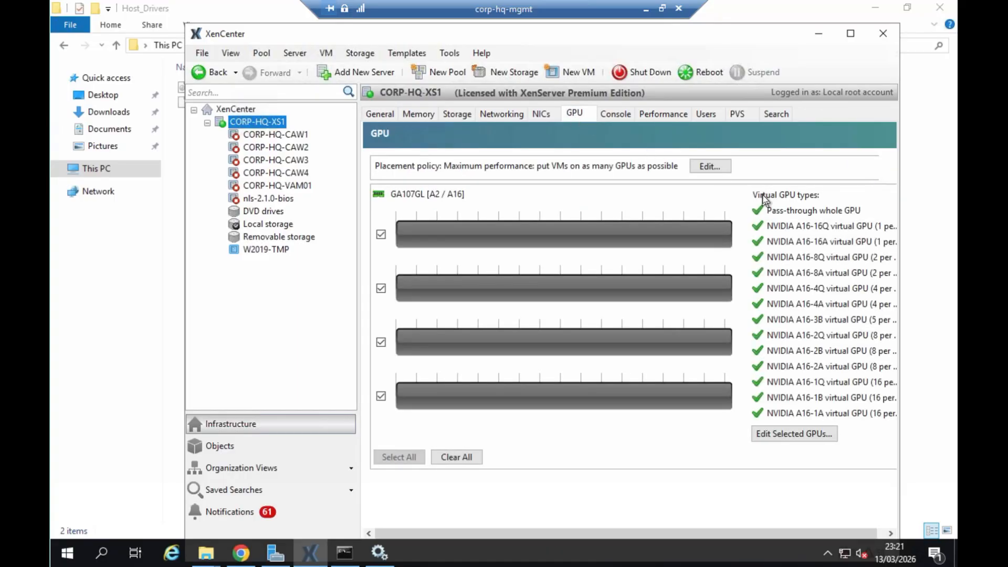
click(851, 35)
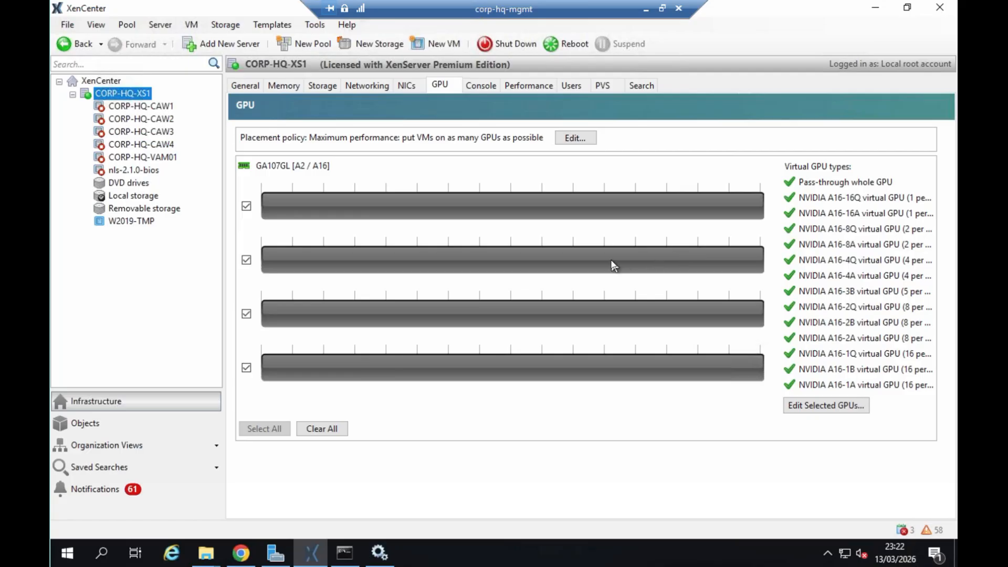